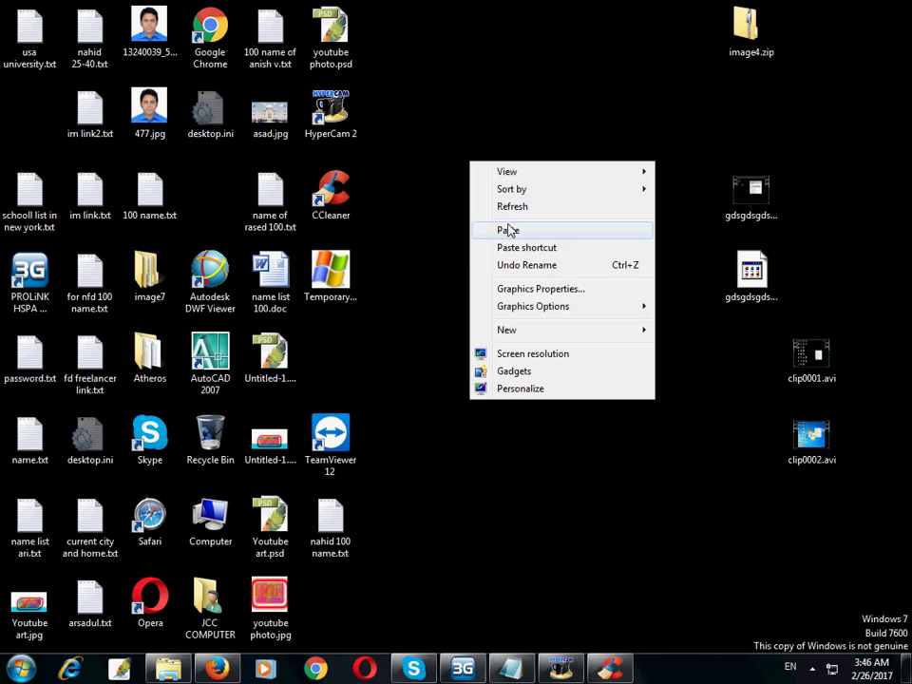
{"action": "left_click", "coordinate": [504, 205]}
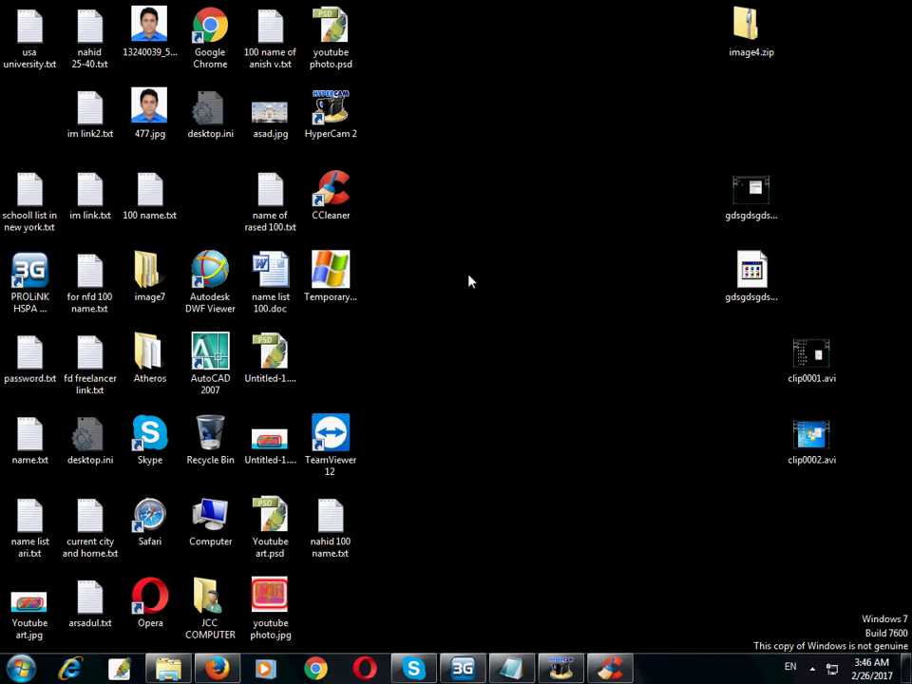
{"action": "right_click", "coordinate": [462, 185]}
{"action": "left_click", "coordinate": [491, 229]}
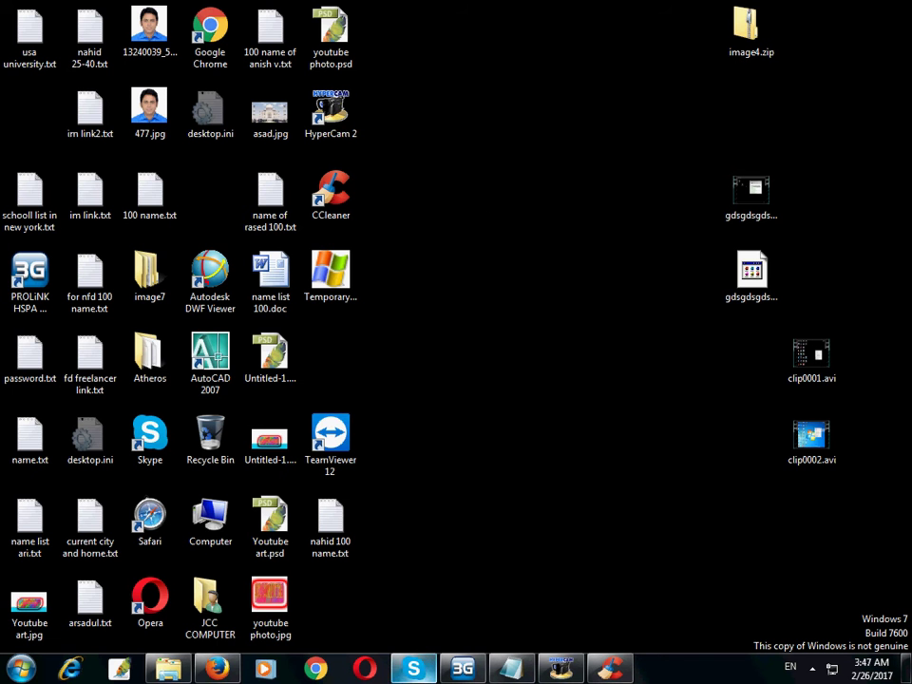
{"action": "right_click", "coordinate": [524, 176]}
{"action": "left_click", "coordinate": [562, 220]}
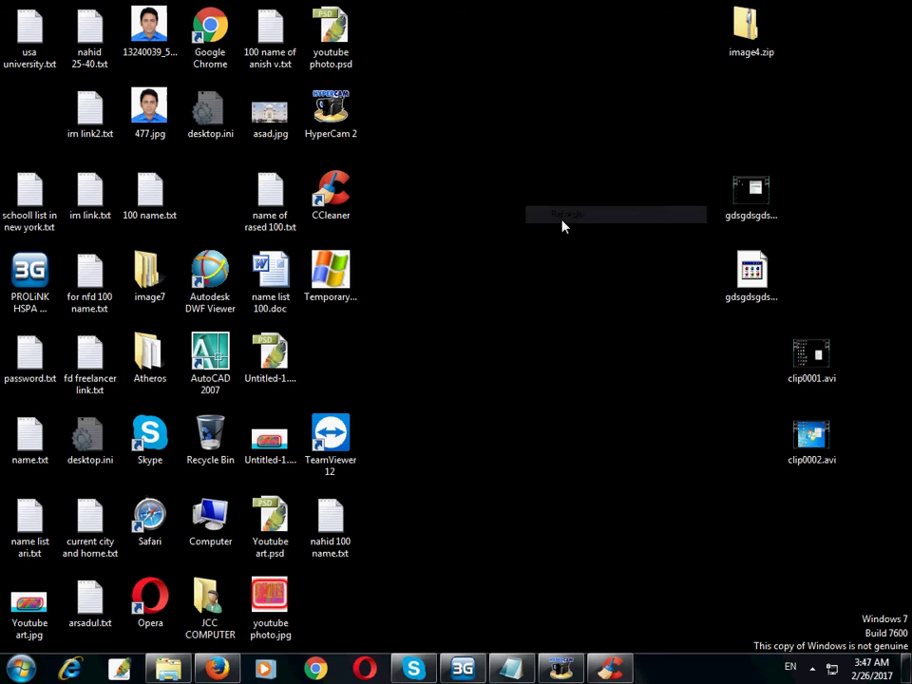
{"action": "right_click", "coordinate": [481, 217]}
{"action": "left_click", "coordinate": [527, 257]}
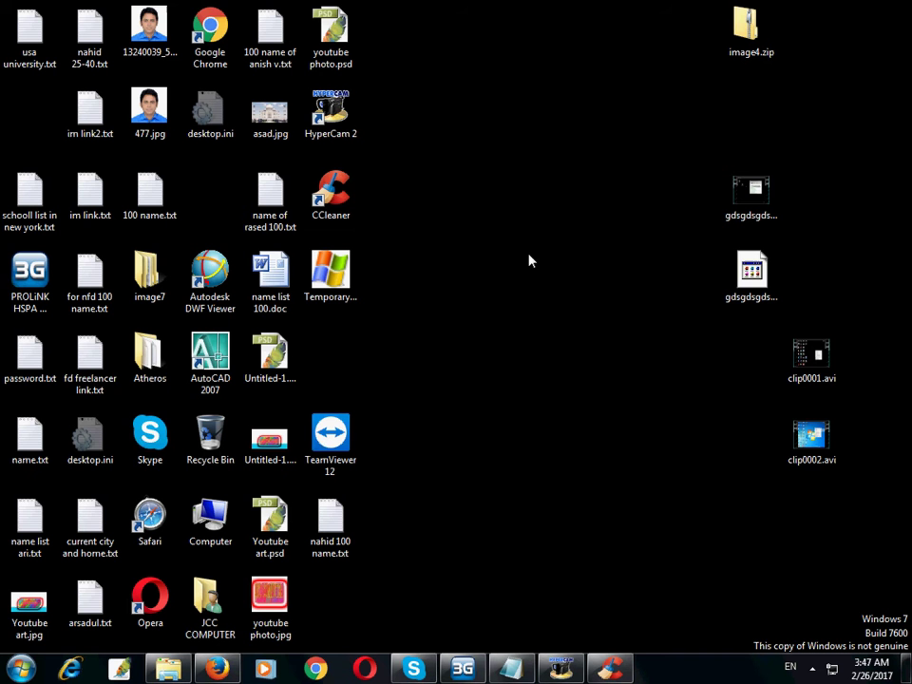
Apply the Windows 7 Aero theme to the desktop and close the Personalization window.
{"action": "right_click", "coordinate": [559, 92]}
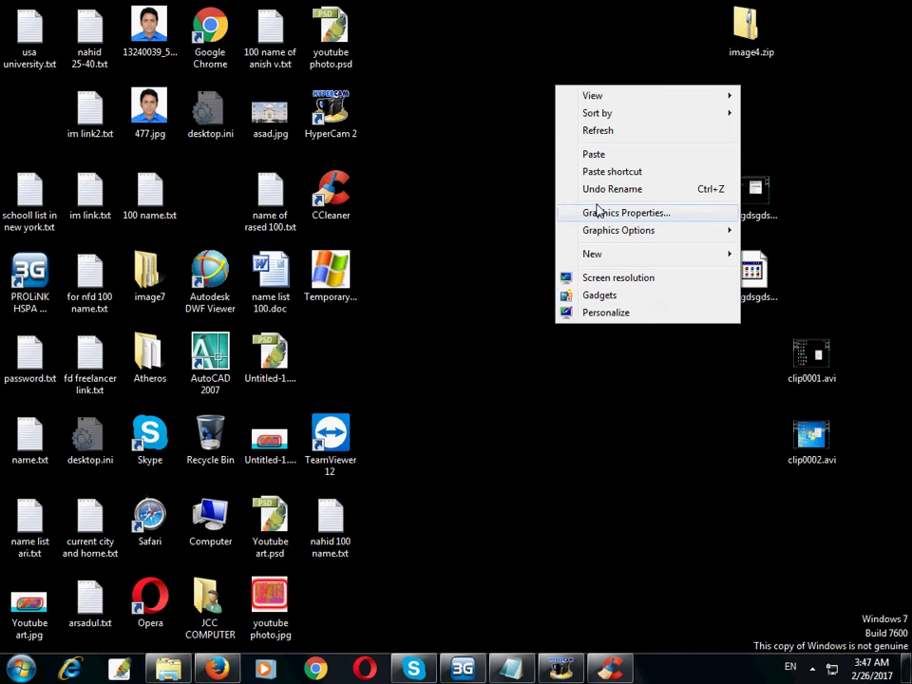
{"action": "left_click", "coordinate": [631, 315]}
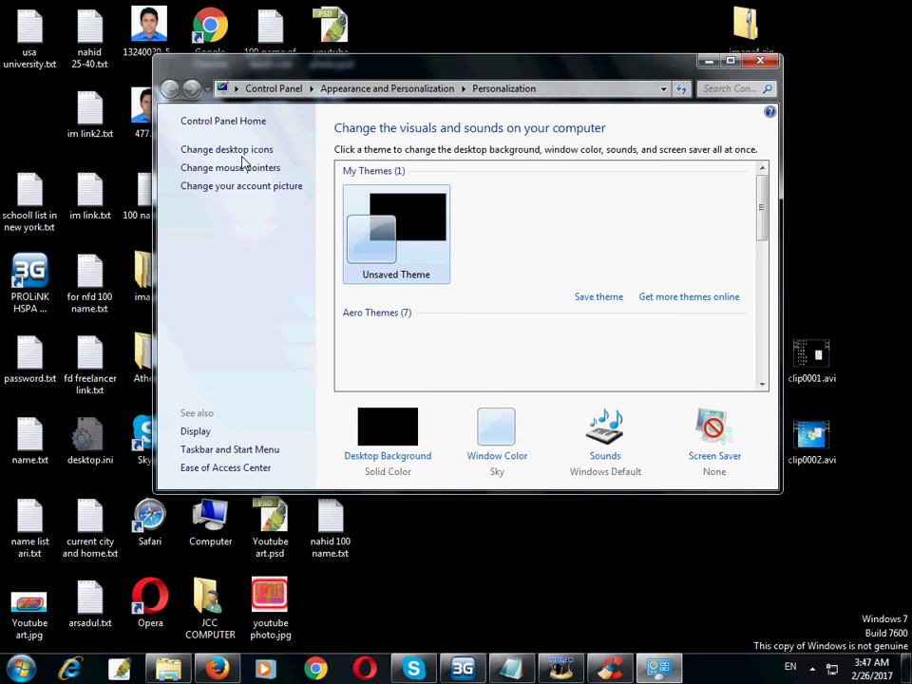
{"action": "left_click", "coordinate": [249, 150]}
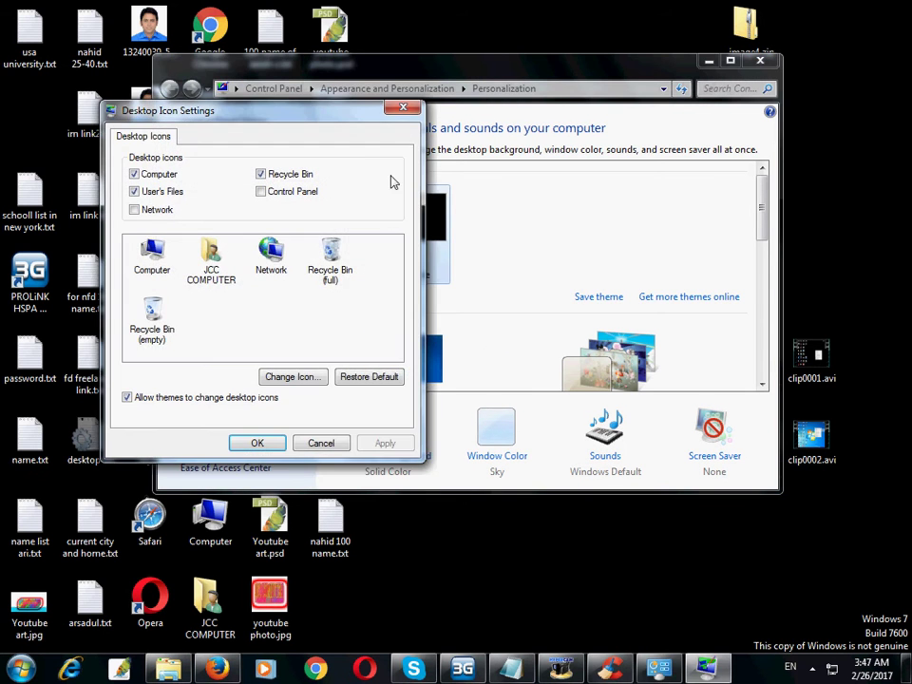
{"action": "key", "text": "Escape"}
{"action": "left_click", "coordinate": [391, 359]}
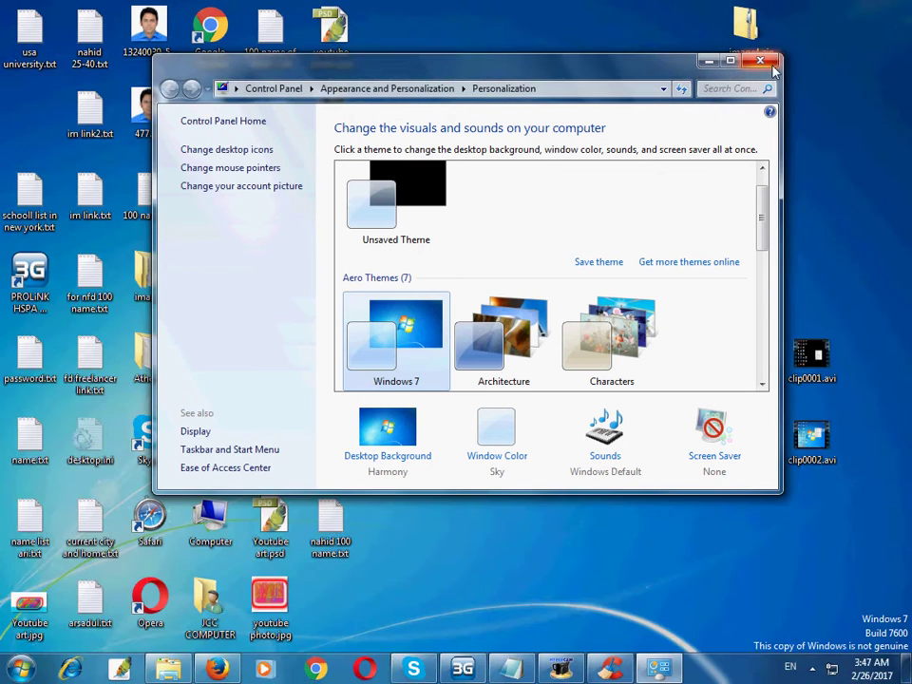
{"action": "left_click", "coordinate": [760, 62]}
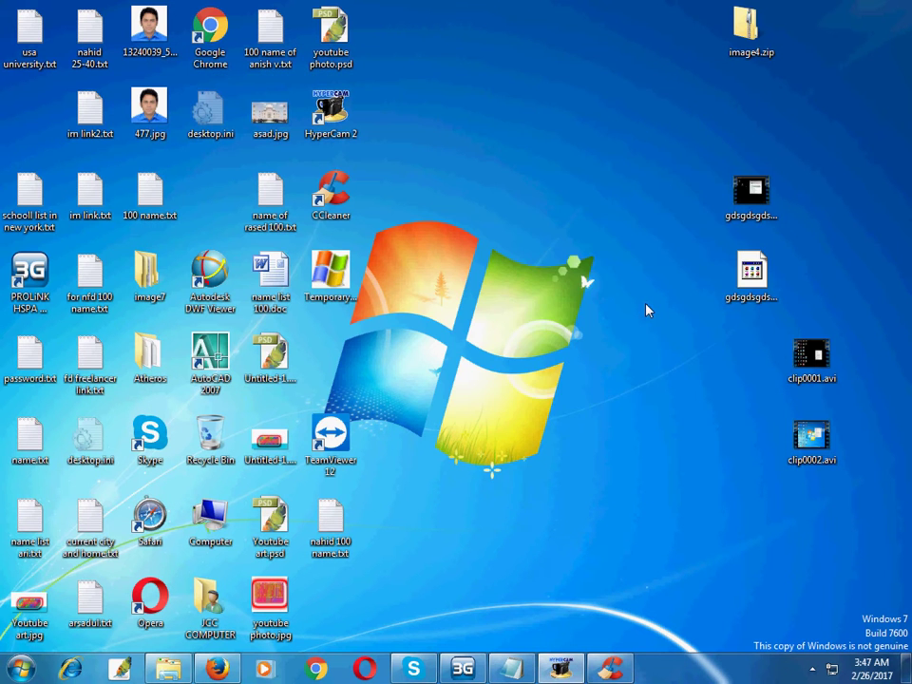
{"action": "right_click", "coordinate": [523, 183]}
{"action": "left_click", "coordinate": [571, 225]}
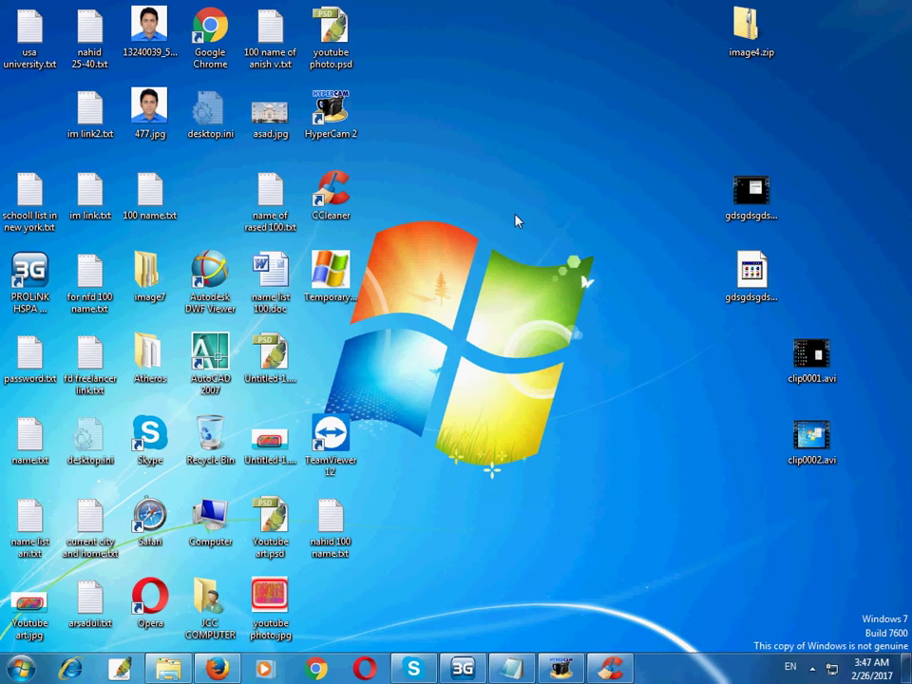
{"action": "right_click", "coordinate": [514, 163]}
{"action": "left_click", "coordinate": [550, 212]}
{"action": "right_click", "coordinate": [503, 116]}
{"action": "left_click", "coordinate": [547, 173]}
{"action": "right_click", "coordinate": [505, 138]}
{"action": "left_click", "coordinate": [544, 183]}
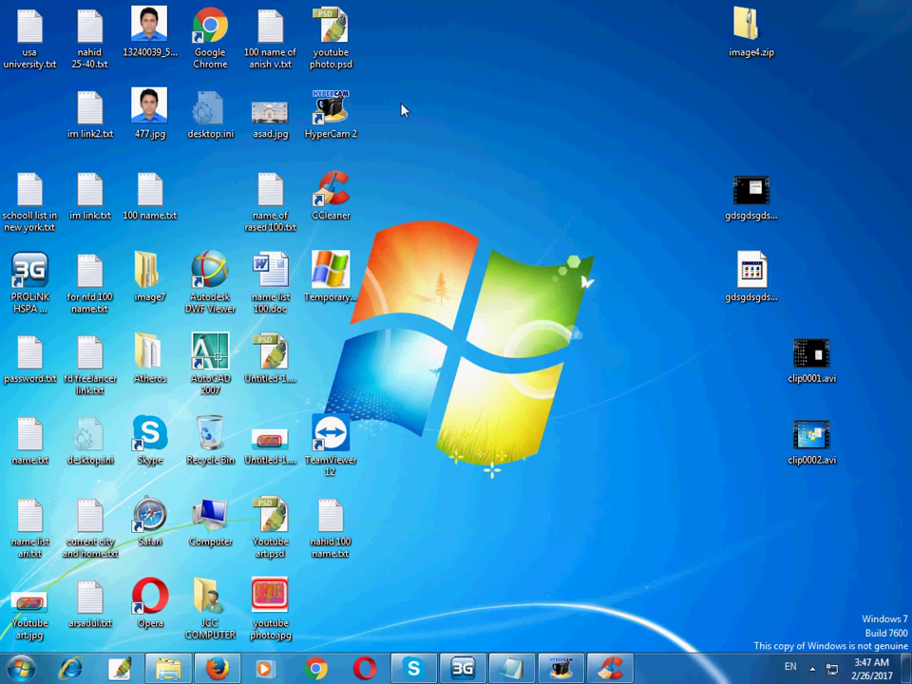
{"action": "right_click", "coordinate": [561, 56]}
{"action": "left_click", "coordinate": [604, 91]}
Sort the desktop icons by size.
{"action": "right_click", "coordinate": [580, 71]}
{"action": "mouse_move", "coordinate": [625, 94]}
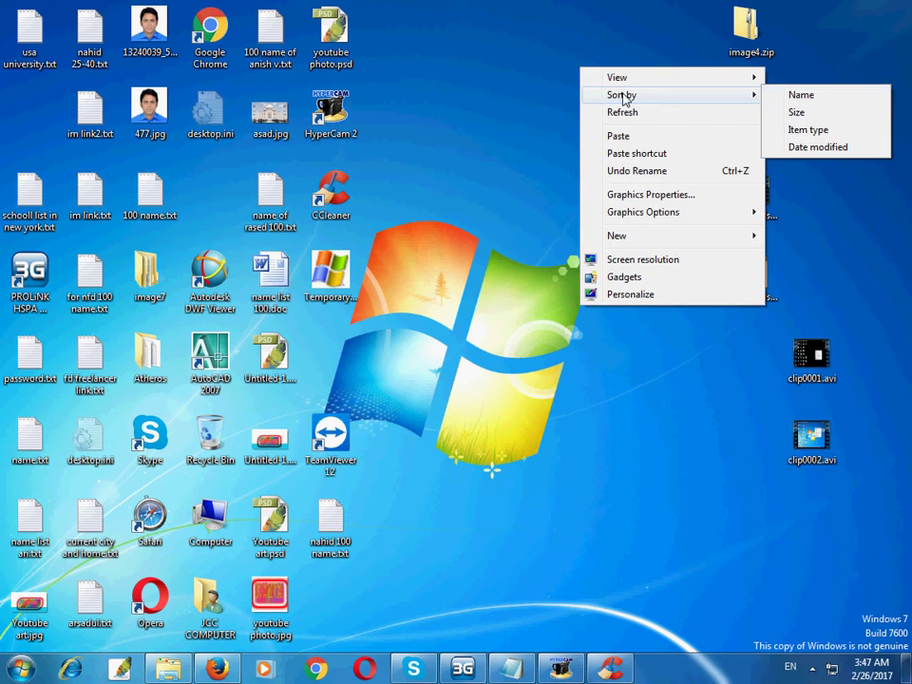
{"action": "left_click", "coordinate": [831, 113]}
{"action": "right_click", "coordinate": [522, 150]}
{"action": "left_click", "coordinate": [549, 193]}
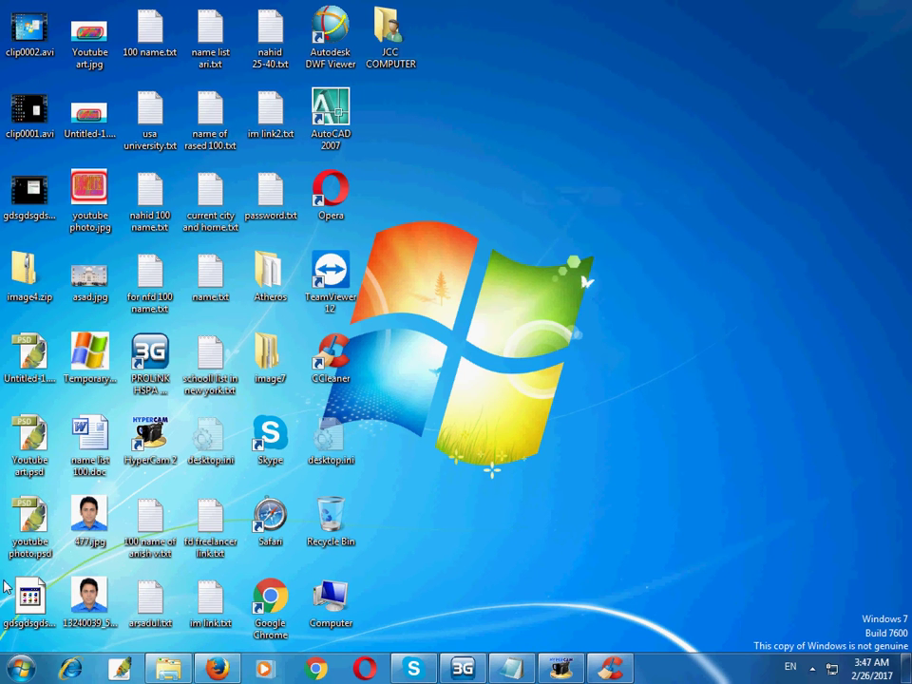
{"action": "right_click", "coordinate": [502, 292]}
{"action": "left_click", "coordinate": [555, 343]}
{"action": "right_click", "coordinate": [457, 127]}
{"action": "left_click", "coordinate": [504, 178]}
{"action": "right_click", "coordinate": [520, 149]}
{"action": "left_click", "coordinate": [549, 197]}
{"action": "right_click", "coordinate": [486, 224]}
{"action": "left_click", "coordinate": [547, 268]}
{"action": "right_click", "coordinate": [510, 202]}
{"action": "left_click", "coordinate": [547, 249]}
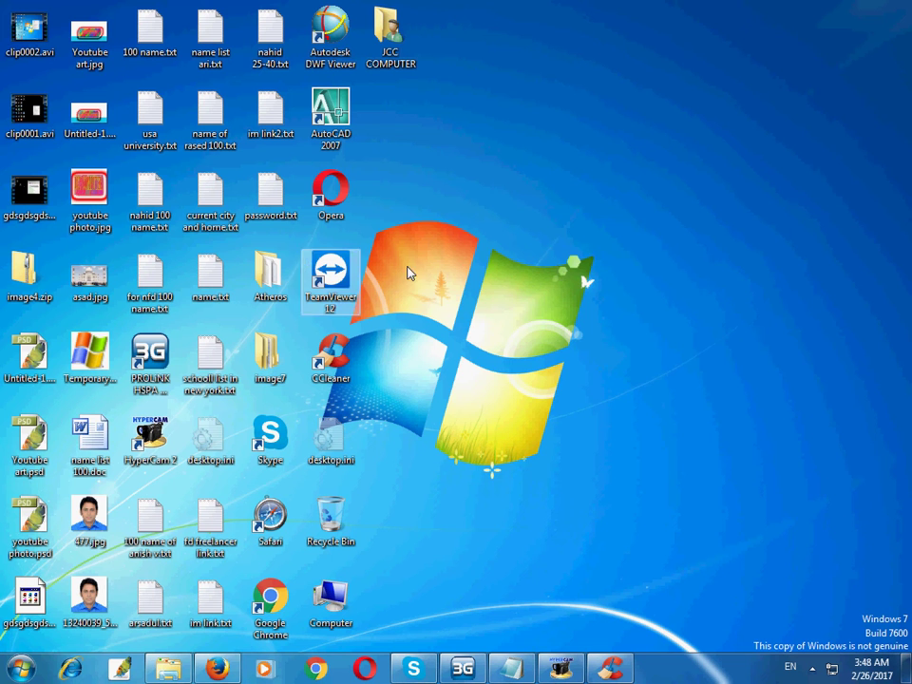
{"action": "right_click", "coordinate": [459, 176]}
{"action": "left_click", "coordinate": [475, 232]}
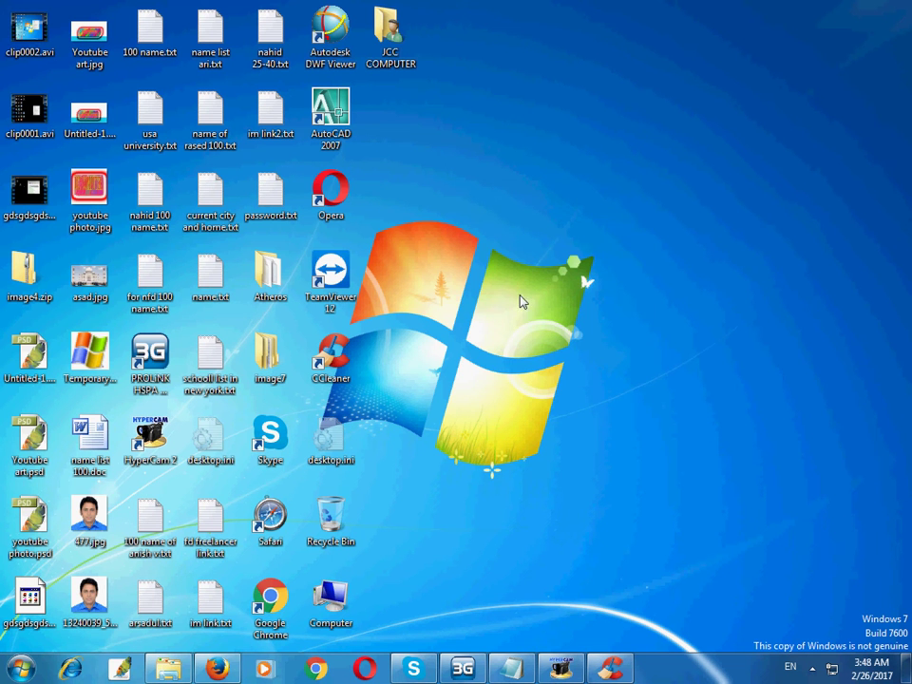
{"action": "right_click", "coordinate": [475, 205]}
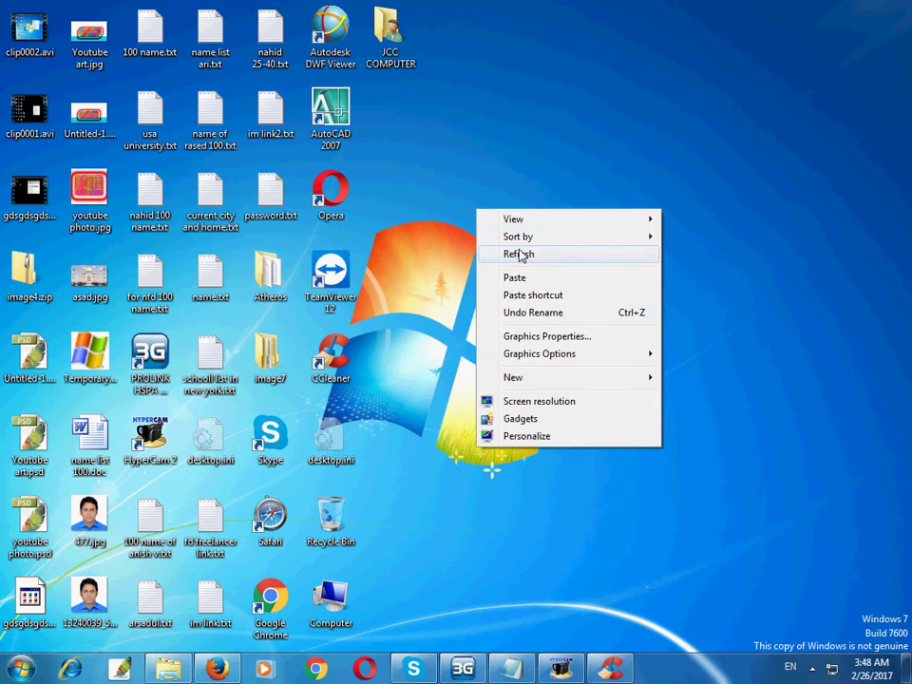
{"action": "left_click", "coordinate": [520, 255]}
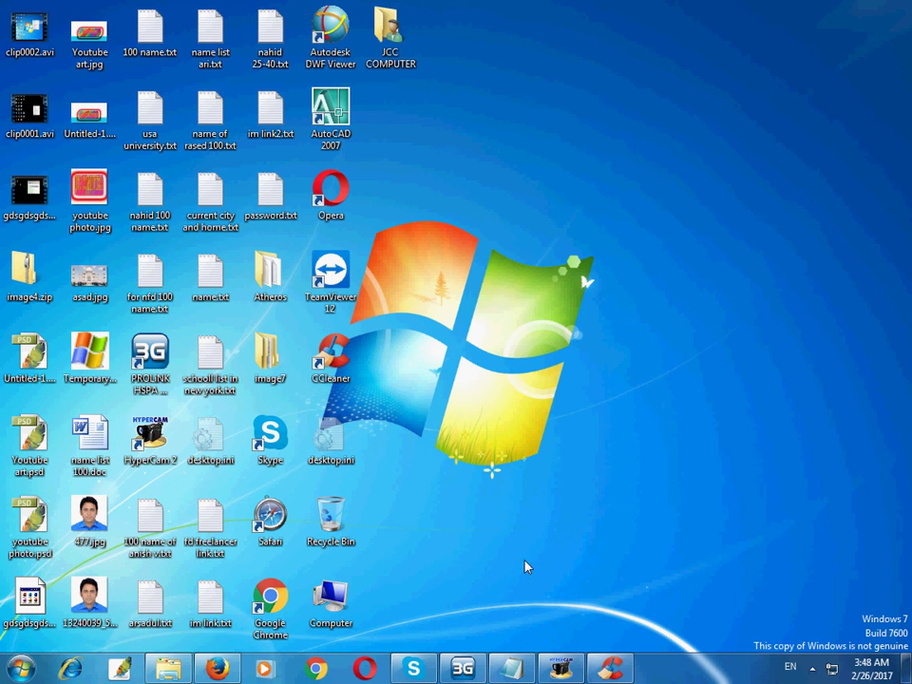
Open the Computer window from the desktop and maximize it.
{"action": "right_click", "coordinate": [345, 625]}
{"action": "left_click", "coordinate": [366, 454]}
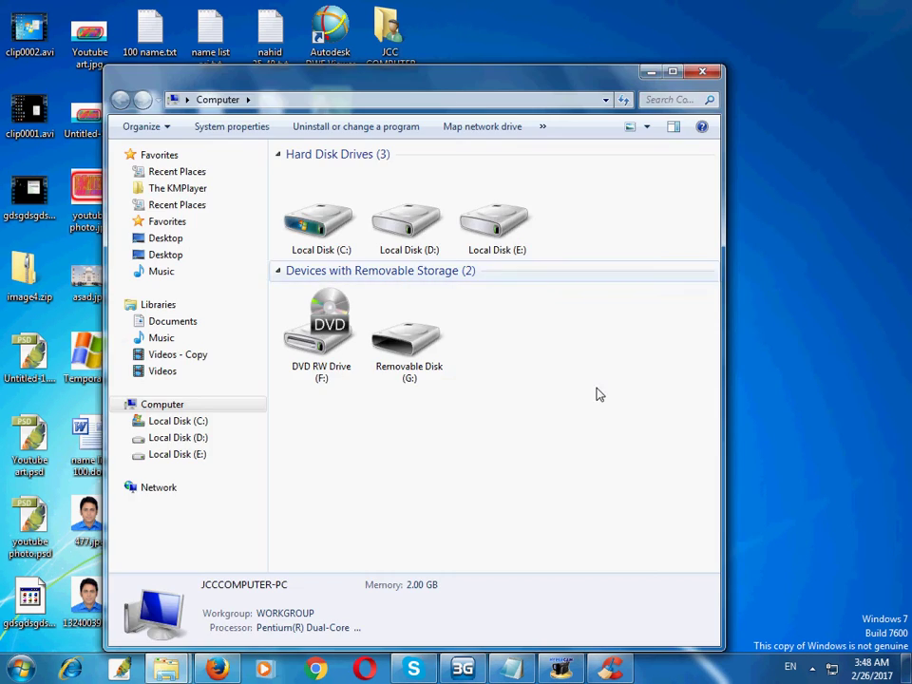
{"action": "left_click", "coordinate": [672, 72]}
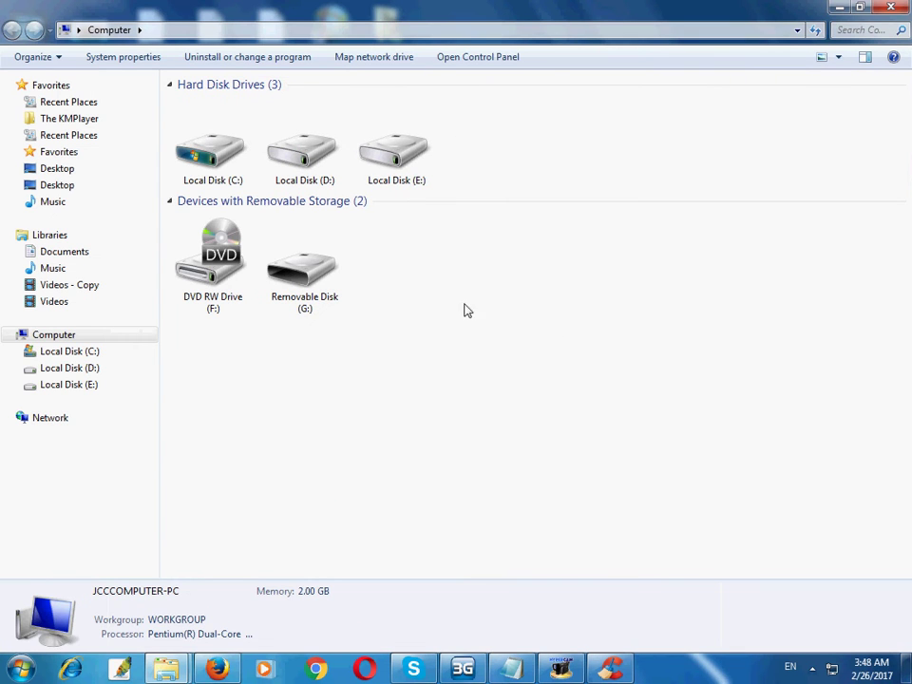
View and close the properties of Local Disk (E:), and open that drive.
{"action": "right_click", "coordinate": [398, 164]}
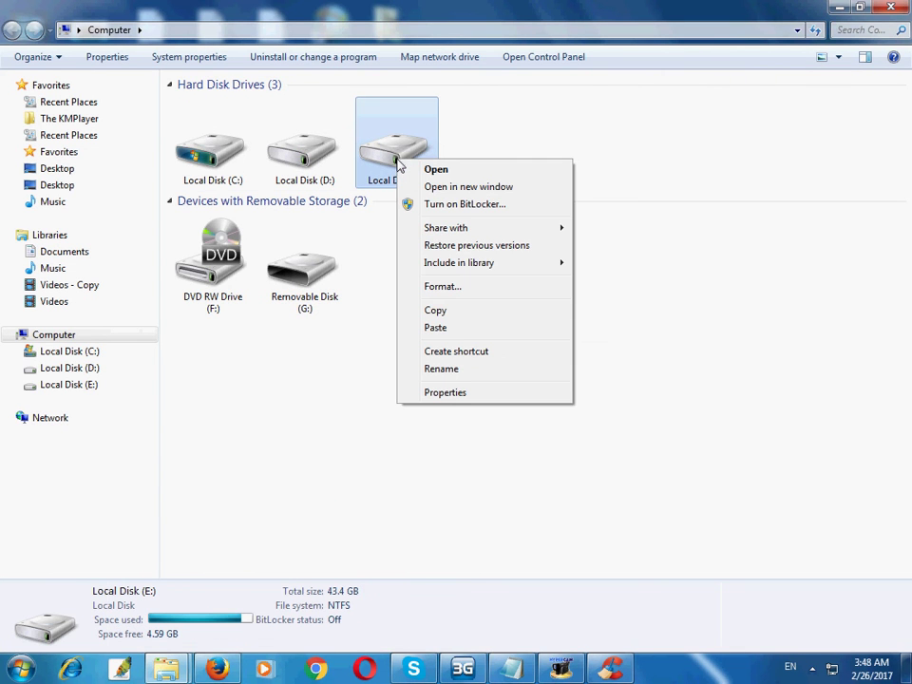
{"action": "left_click", "coordinate": [466, 392]}
{"action": "left_click", "coordinate": [663, 171]}
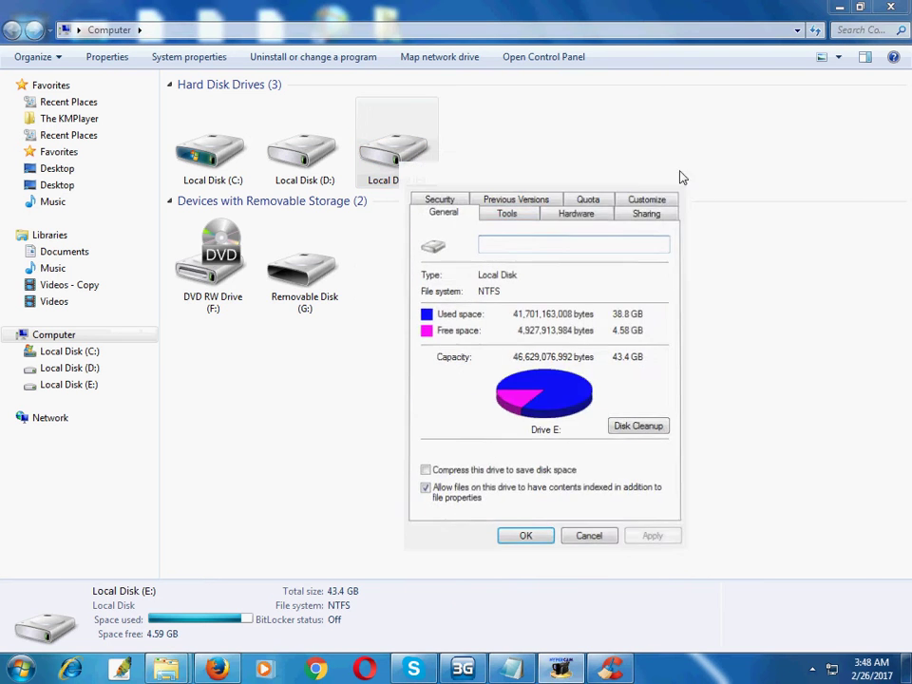
{"action": "right_click", "coordinate": [428, 168]}
{"action": "left_click", "coordinate": [439, 165]}
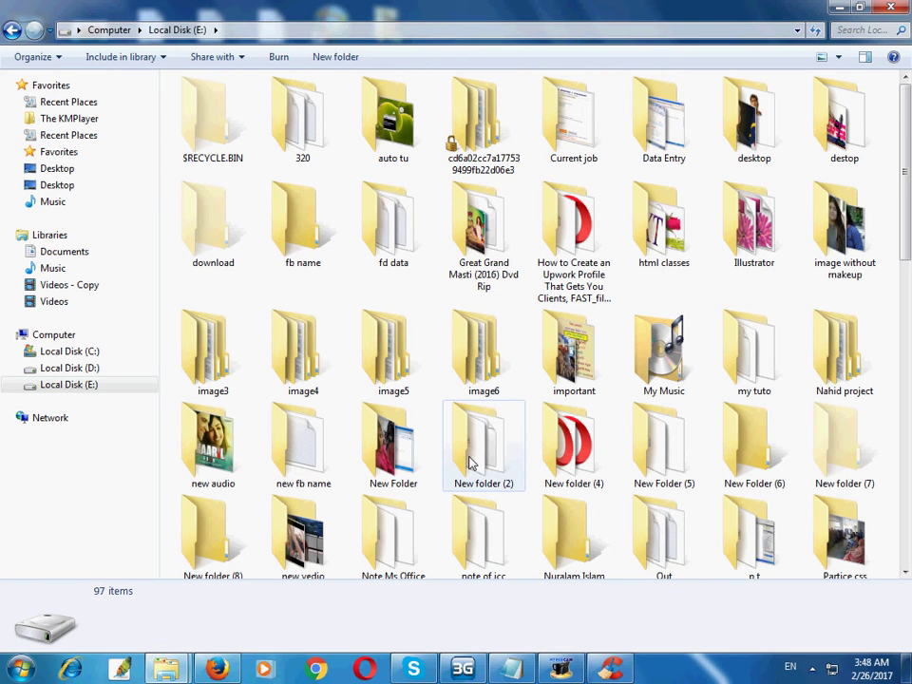
Set the image6 folder to hidden with read-only cleared, applying the change to its subfolders and files as well.
{"action": "left_click", "coordinate": [487, 346]}
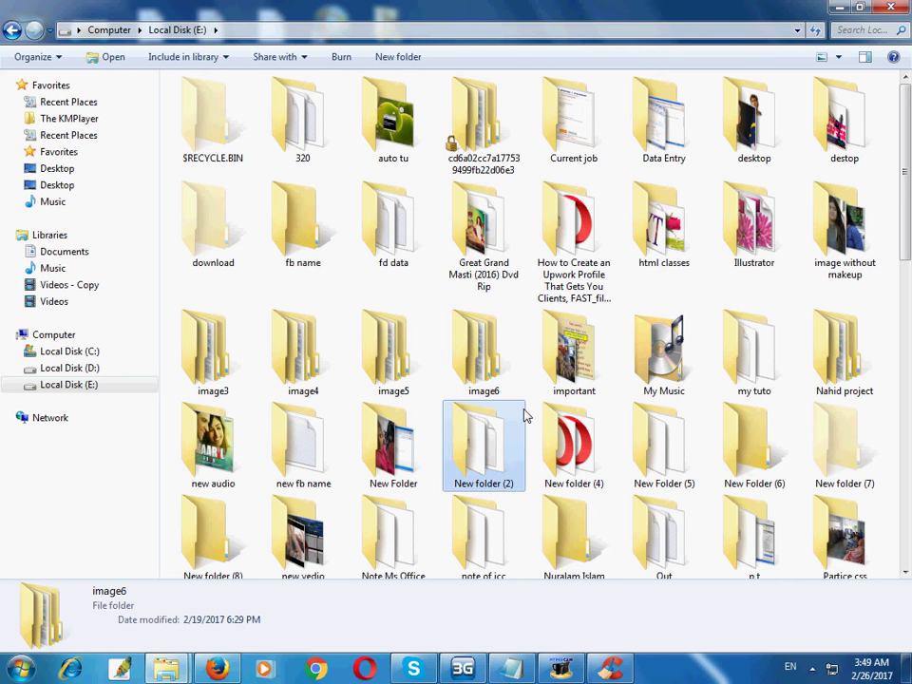
{"action": "right_click", "coordinate": [487, 358]}
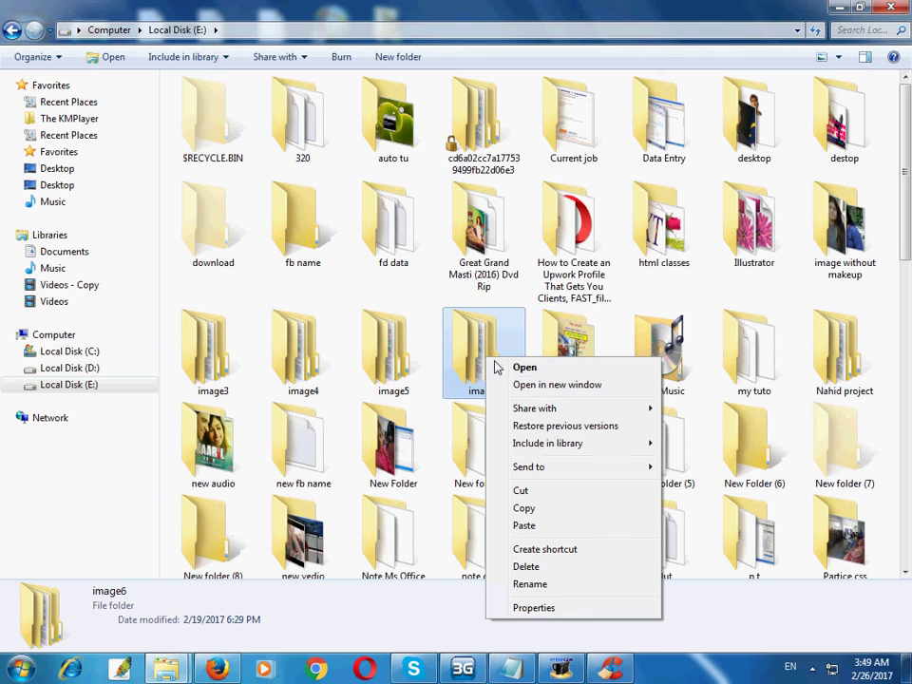
{"action": "left_click", "coordinate": [561, 608]}
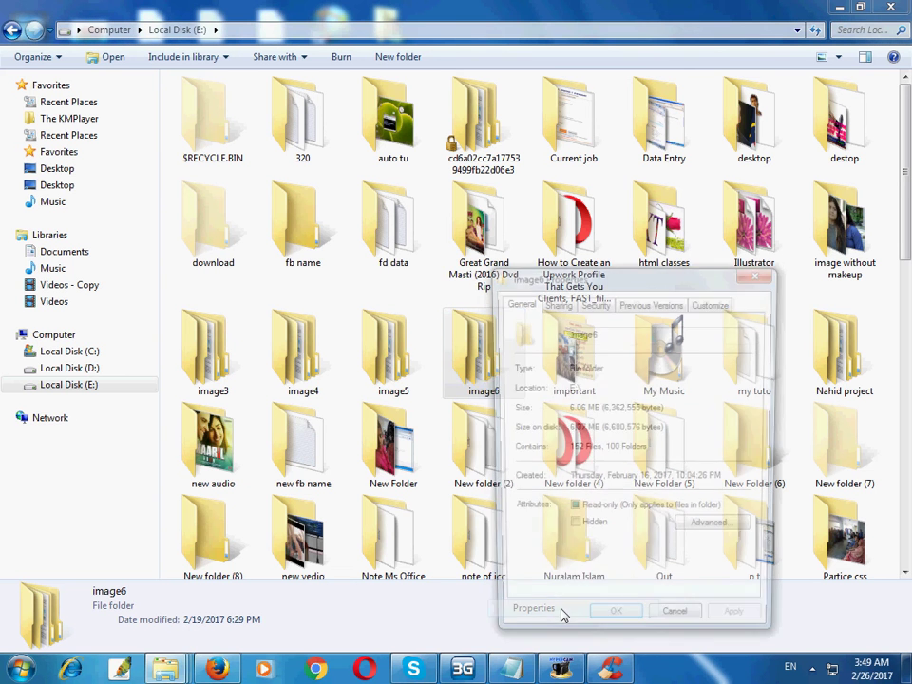
{"action": "left_click_drag", "start_coordinate": [598, 275], "coordinate": [468, 123]}
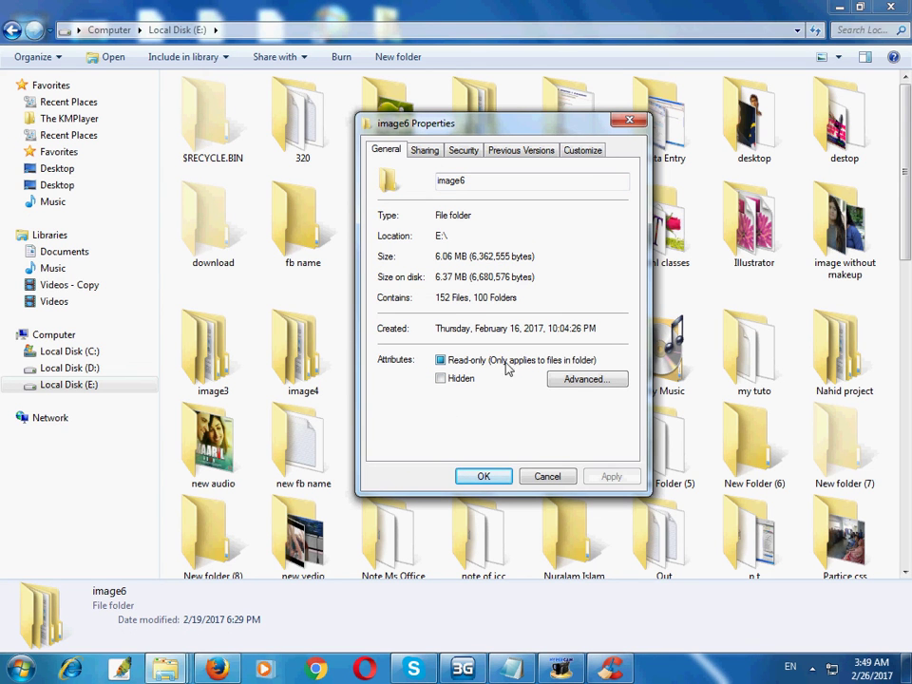
{"action": "left_click", "coordinate": [443, 361]}
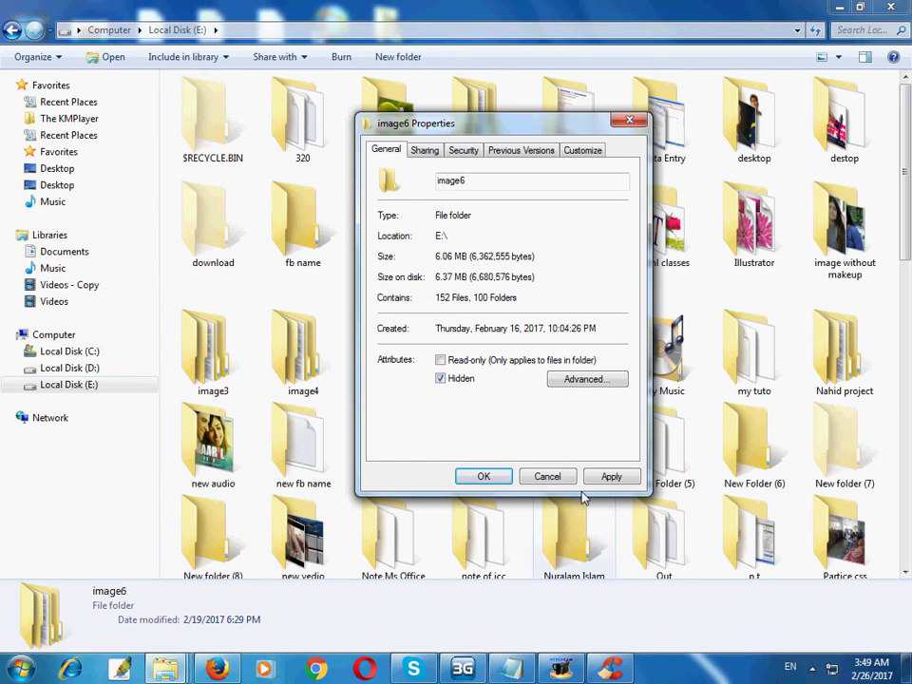
{"action": "left_click", "coordinate": [611, 477]}
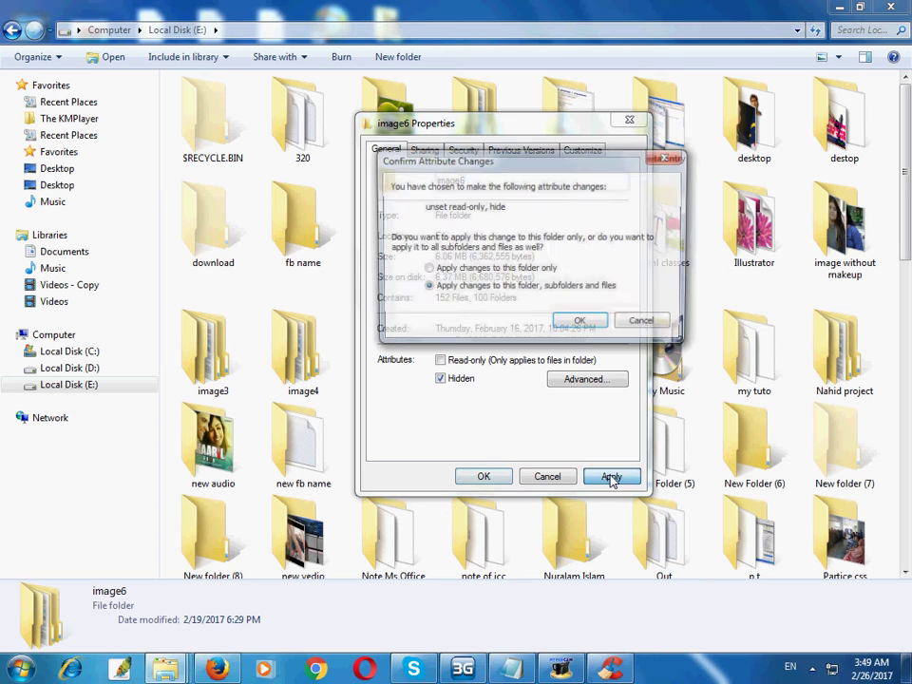
{"action": "left_click", "coordinate": [582, 322]}
{"action": "left_click", "coordinate": [485, 477]}
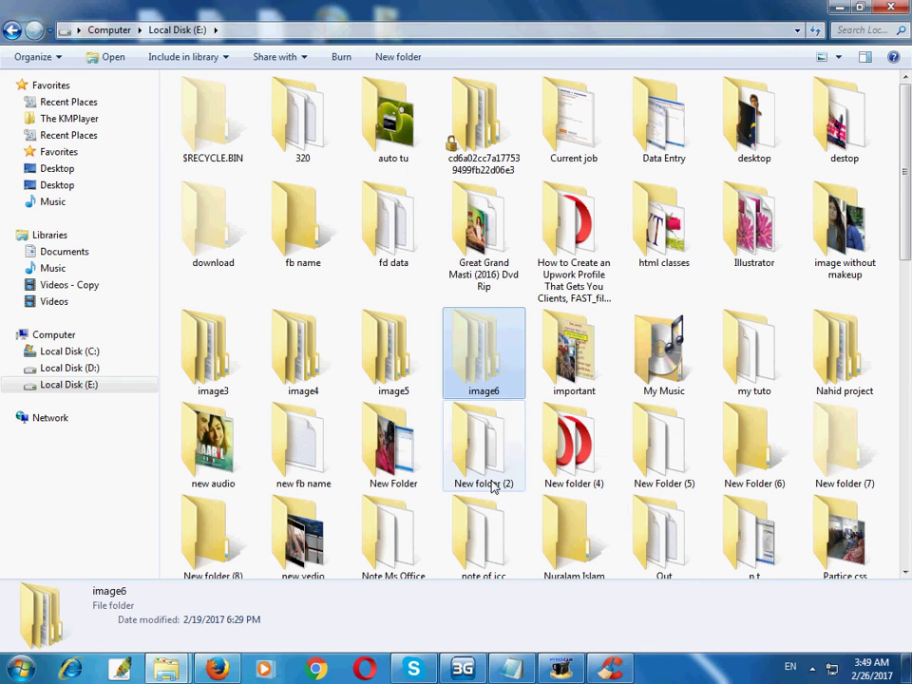
{"action": "left_click", "coordinate": [520, 408]}
{"action": "left_click", "coordinate": [493, 379]}
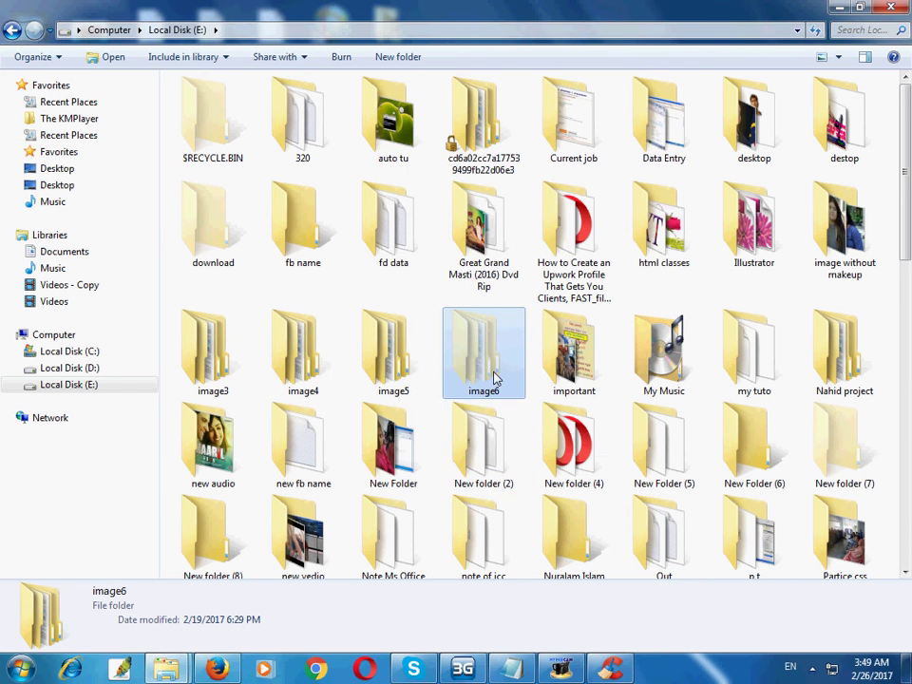
{"action": "left_click", "coordinate": [524, 409]}
{"action": "left_click", "coordinate": [505, 384]}
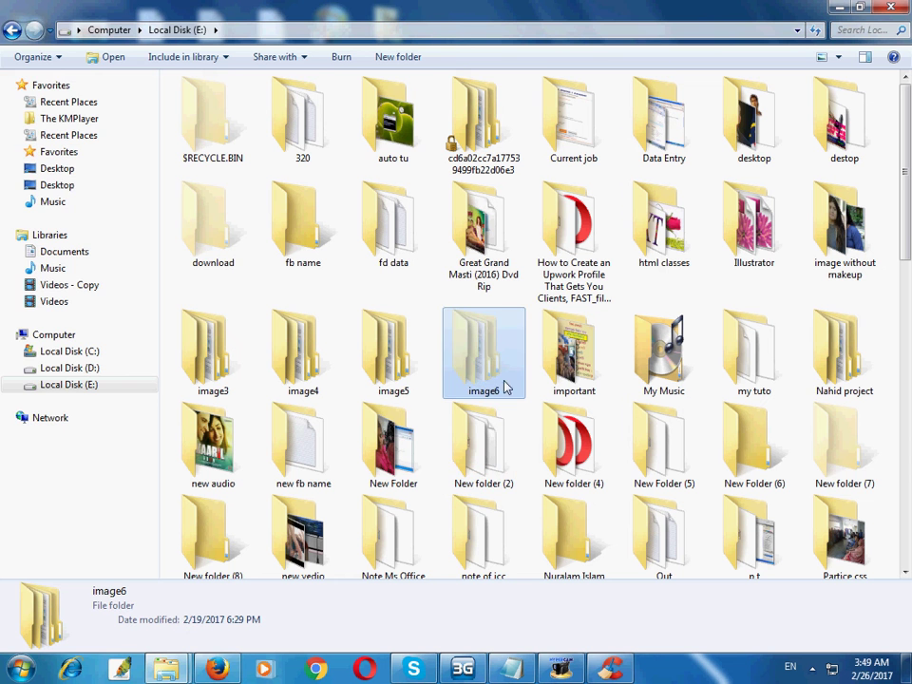
Set Folder Options to not show hidden files, folders, or drives, and to hide empty drives, known file extensions and protected operating system files.
{"action": "left_click", "coordinate": [50, 59]}
{"action": "left_click", "coordinate": [111, 220]}
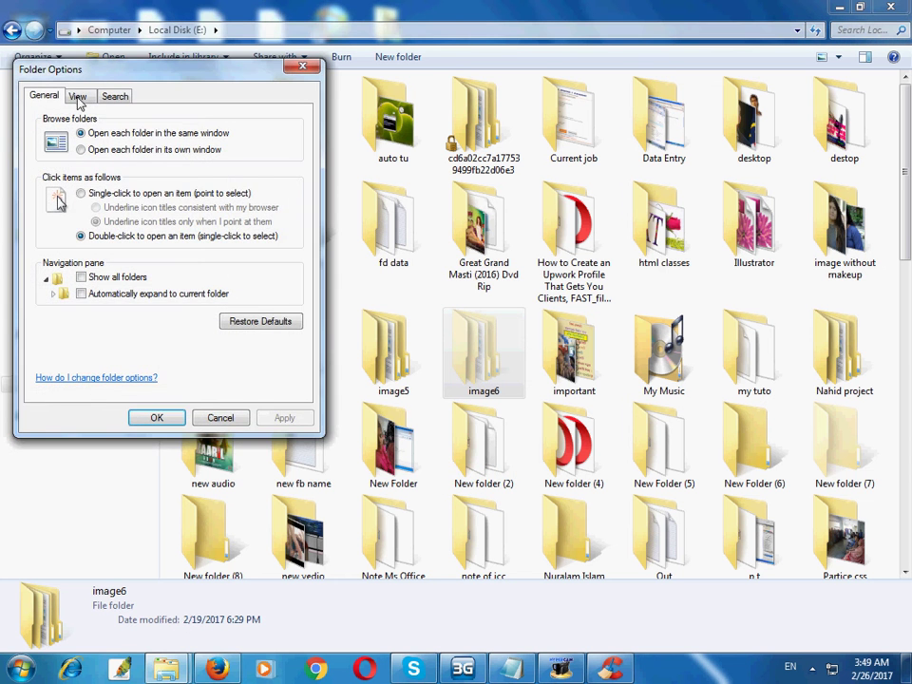
{"action": "left_click_drag", "start_coordinate": [92, 81], "coordinate": [265, 121]}
{"action": "left_click", "coordinate": [248, 137]}
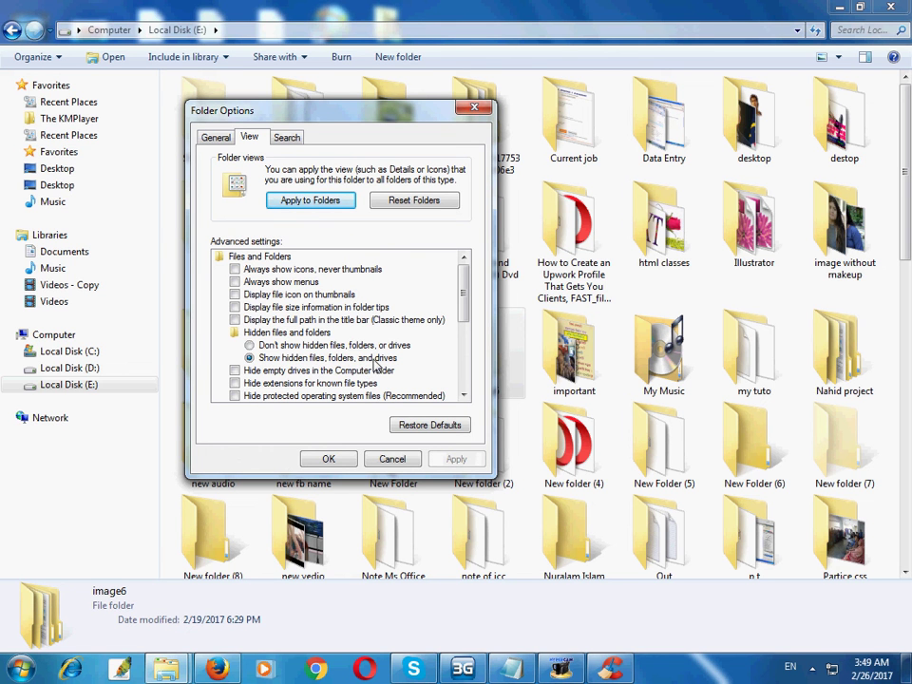
{"action": "left_click", "coordinate": [264, 345]}
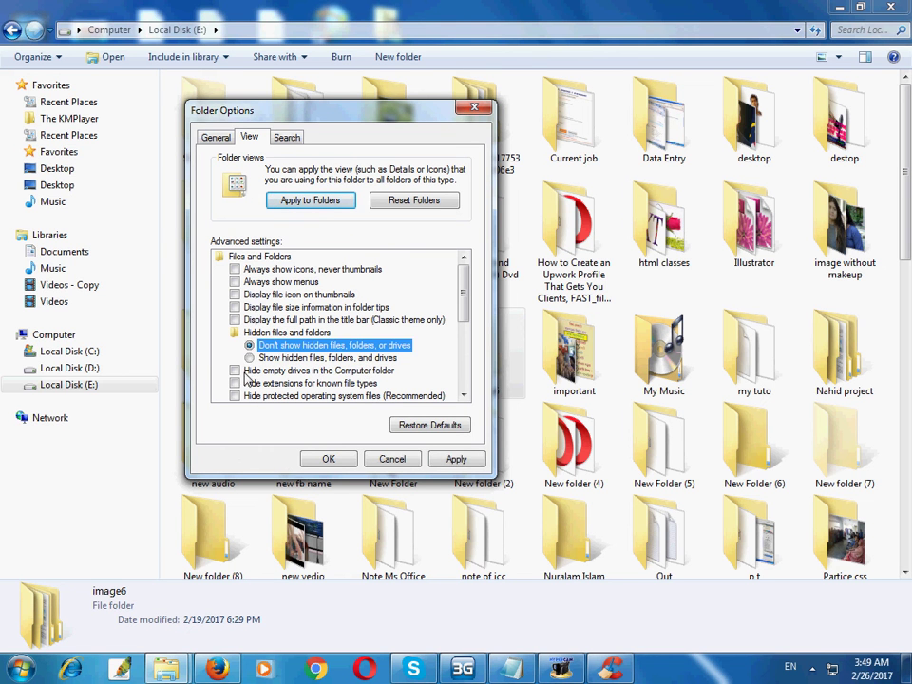
{"action": "left_click", "coordinate": [244, 371]}
{"action": "left_click", "coordinate": [237, 384]}
{"action": "left_click", "coordinate": [237, 395]}
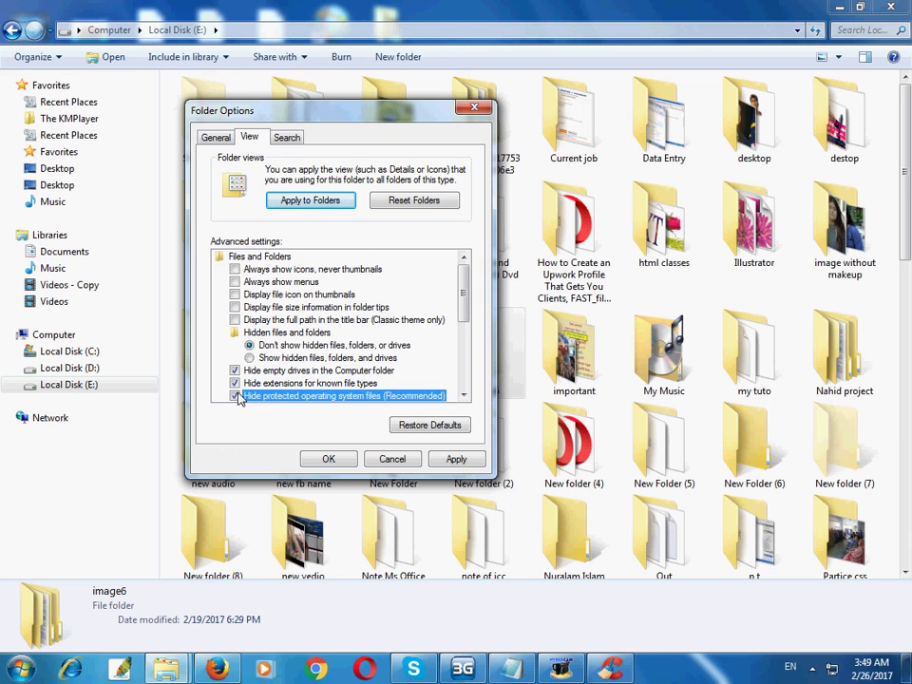
{"action": "left_click", "coordinate": [458, 460]}
{"action": "left_click", "coordinate": [333, 459]}
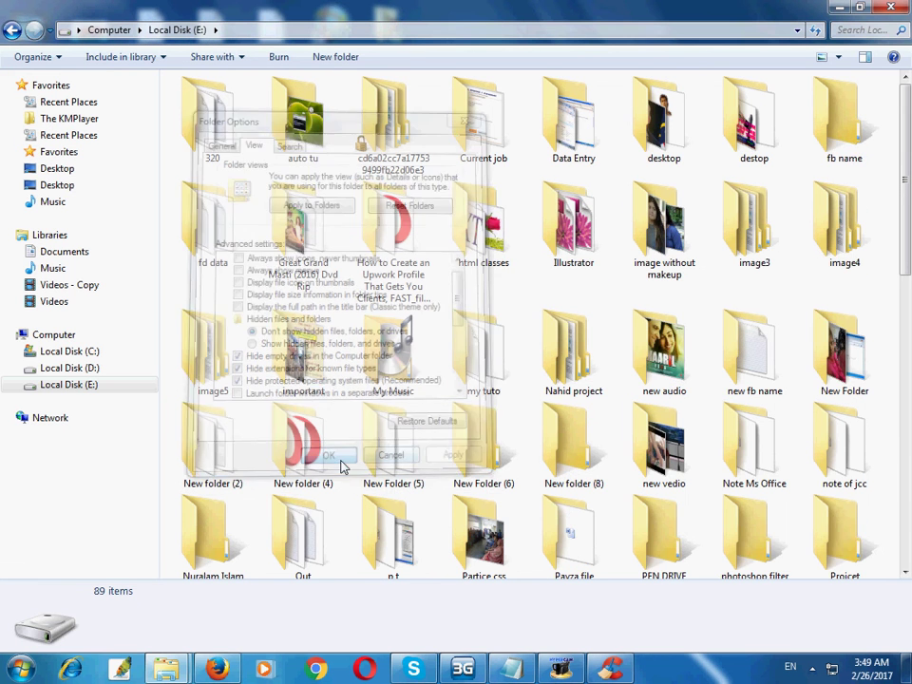
Check the contents of Local Disk (E:), close the window and reopen the drive through Computer on the desktop.
{"action": "scroll", "coordinate": [518, 442], "scroll_direction": "down", "scroll_amount": 6}
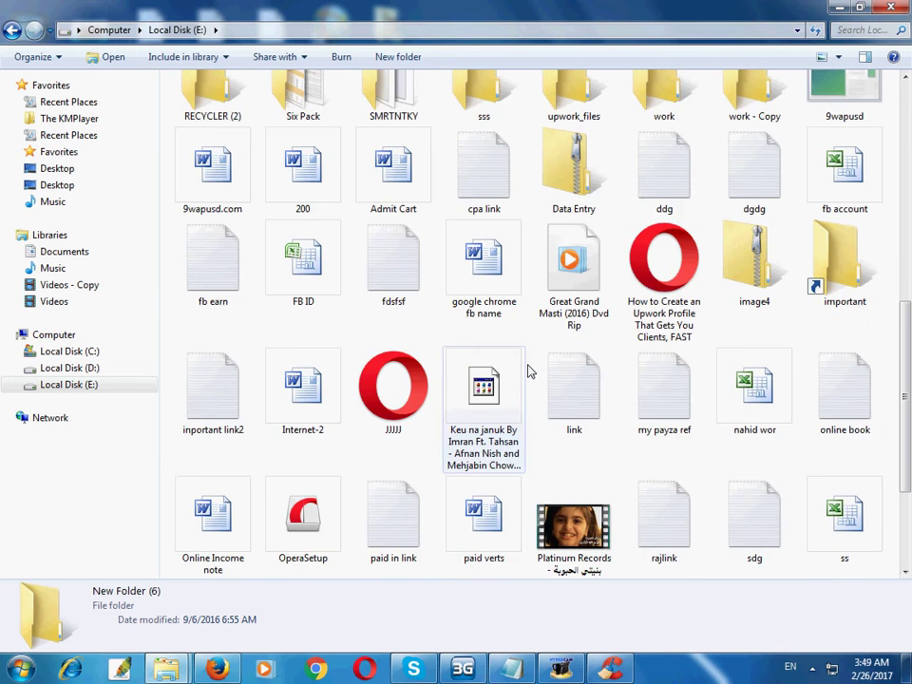
{"action": "scroll", "coordinate": [533, 379], "scroll_direction": "up", "scroll_amount": 2}
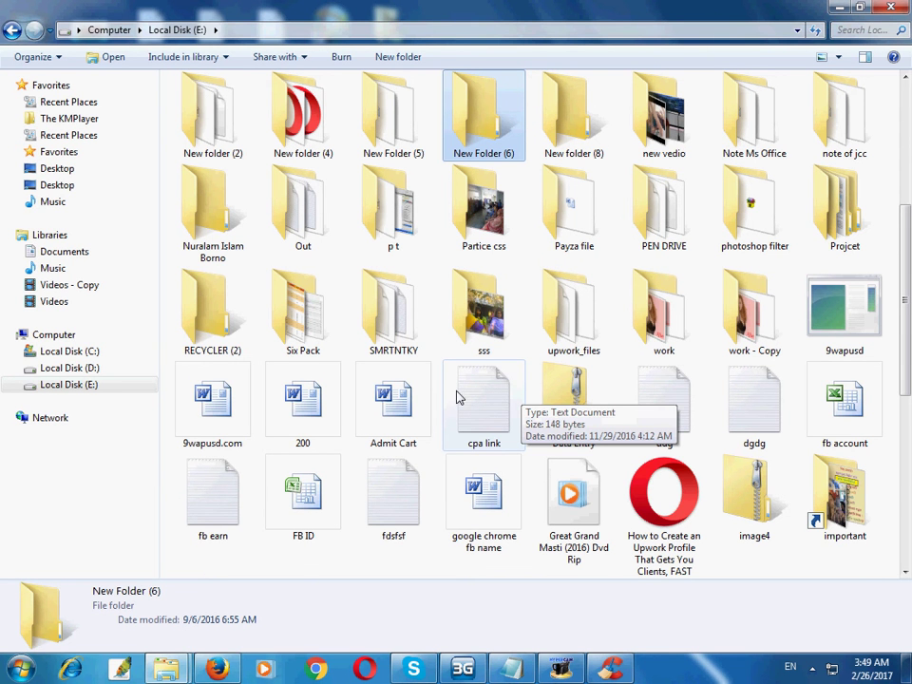
{"action": "left_click", "coordinate": [889, 9]}
{"action": "right_click", "coordinate": [324, 599]}
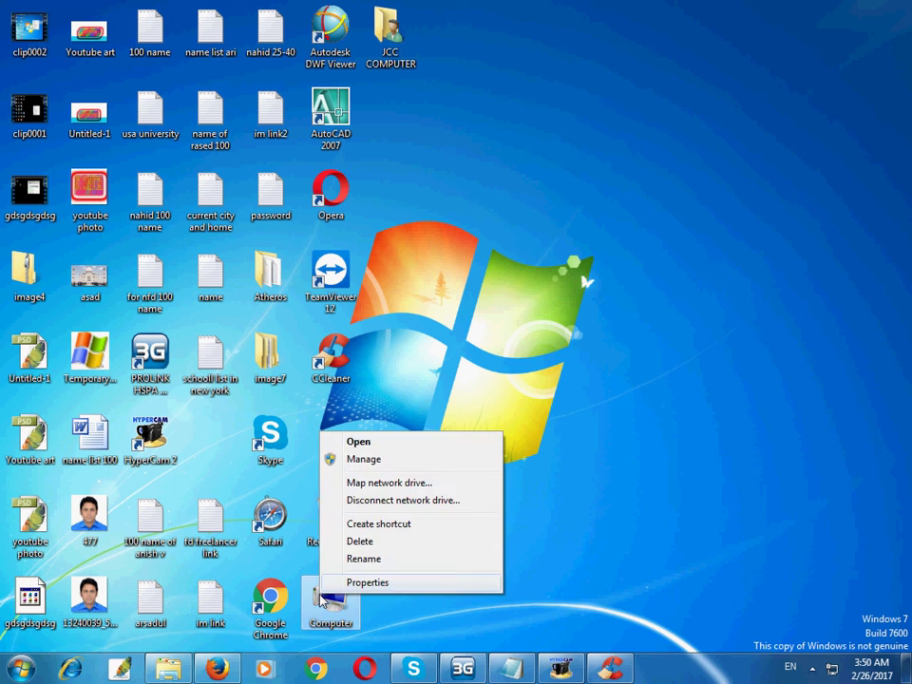
{"action": "left_click", "coordinate": [369, 444]}
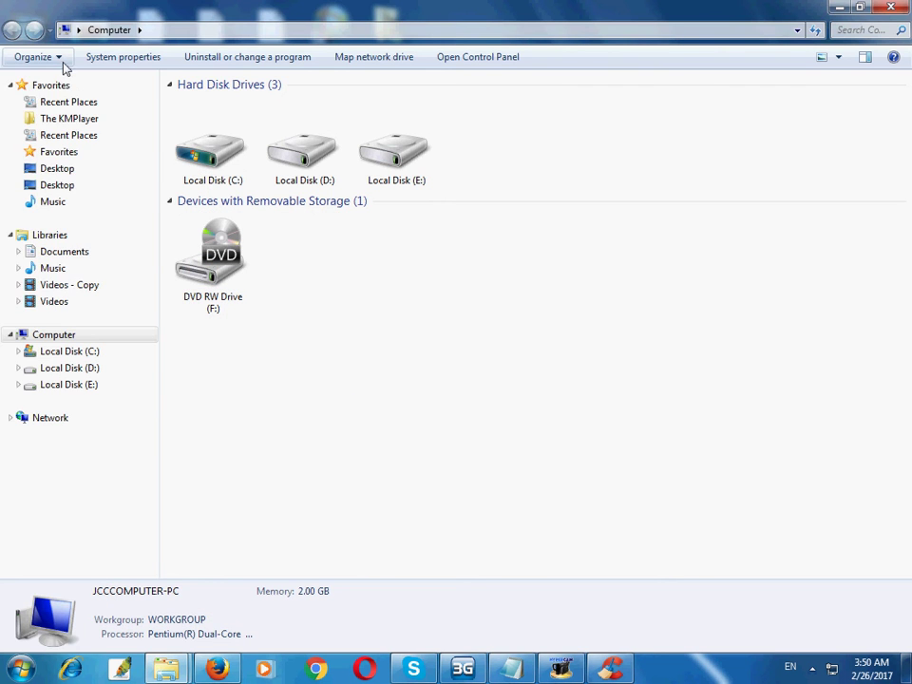
{"action": "left_click", "coordinate": [61, 61]}
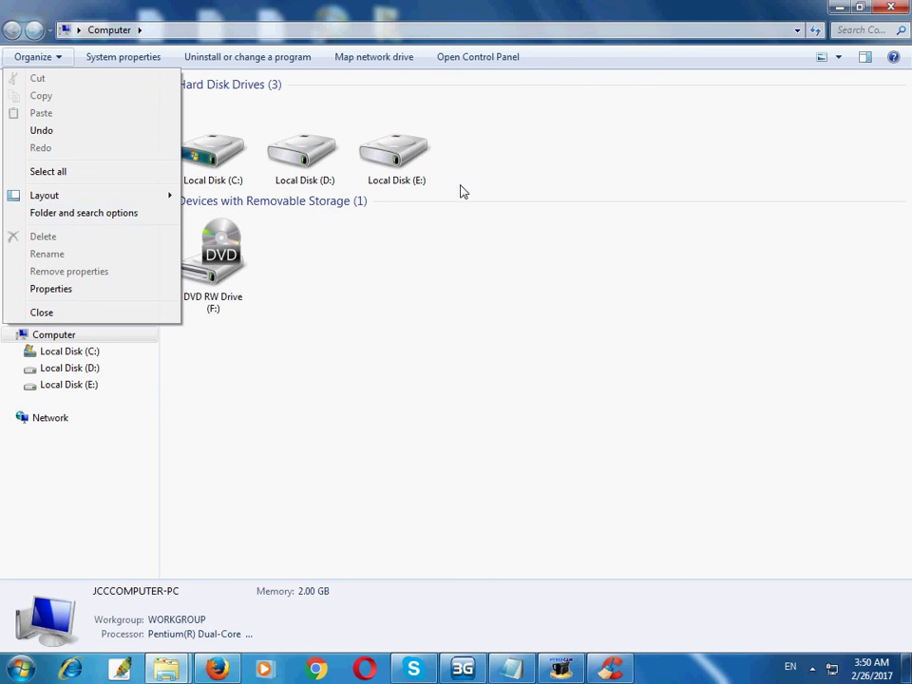
{"action": "left_click", "coordinate": [424, 171]}
{"action": "double_click", "coordinate": [424, 171]}
{"action": "left_click", "coordinate": [487, 344]}
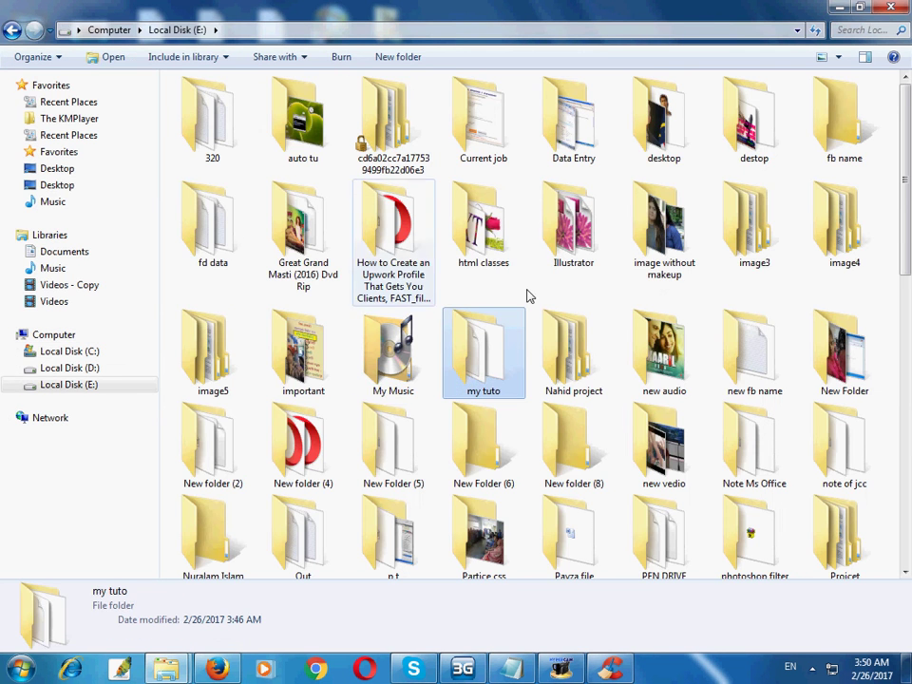
Set Folder Options to show hidden files, folders, and drives, and stop hiding empty drives, known file extensions and protected operating system files.
{"action": "left_click", "coordinate": [33, 56]}
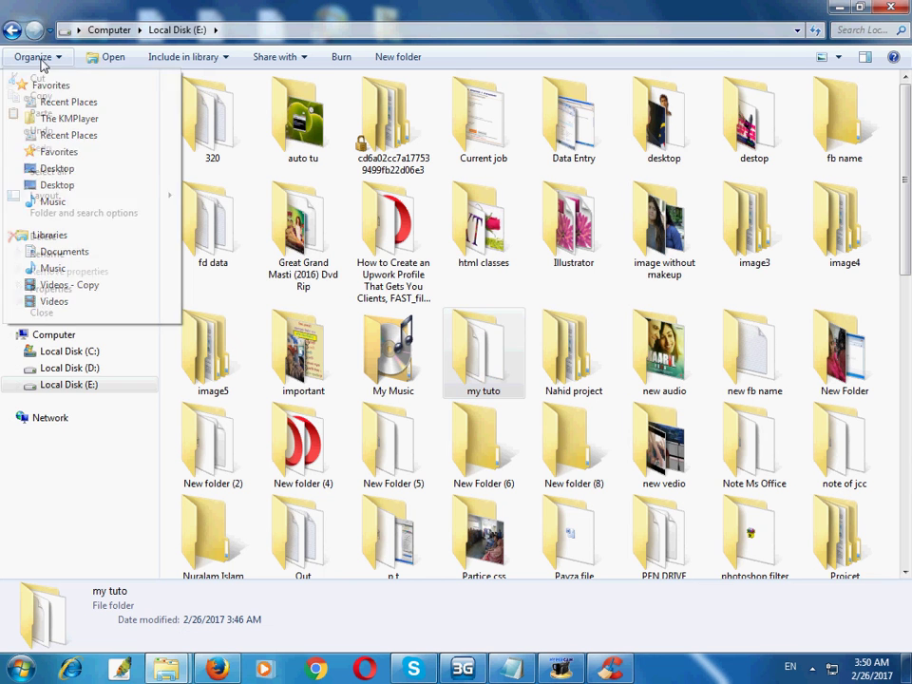
{"action": "left_click", "coordinate": [84, 213]}
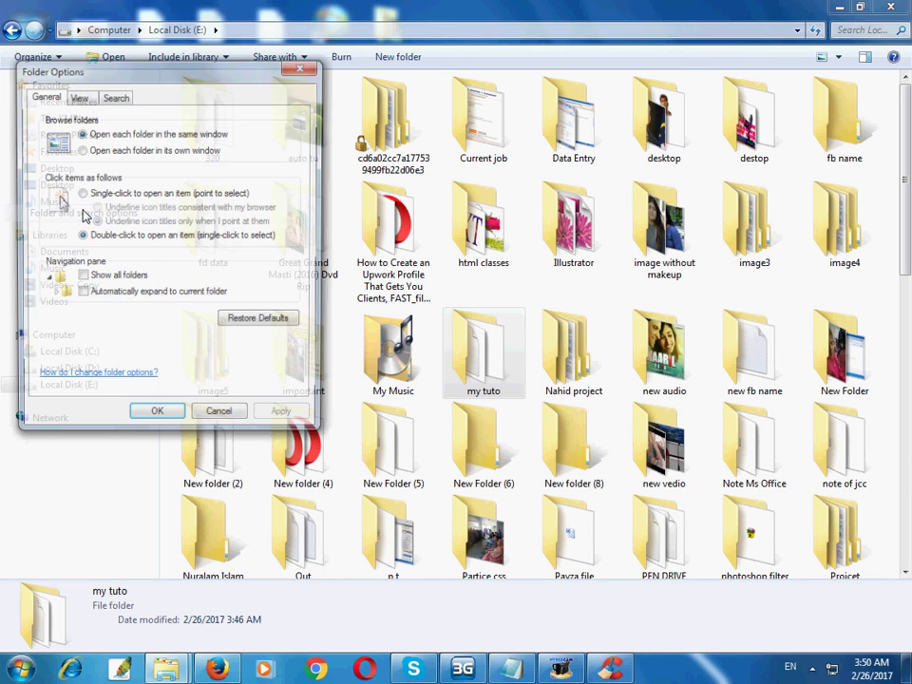
{"action": "left_click", "coordinate": [80, 96]}
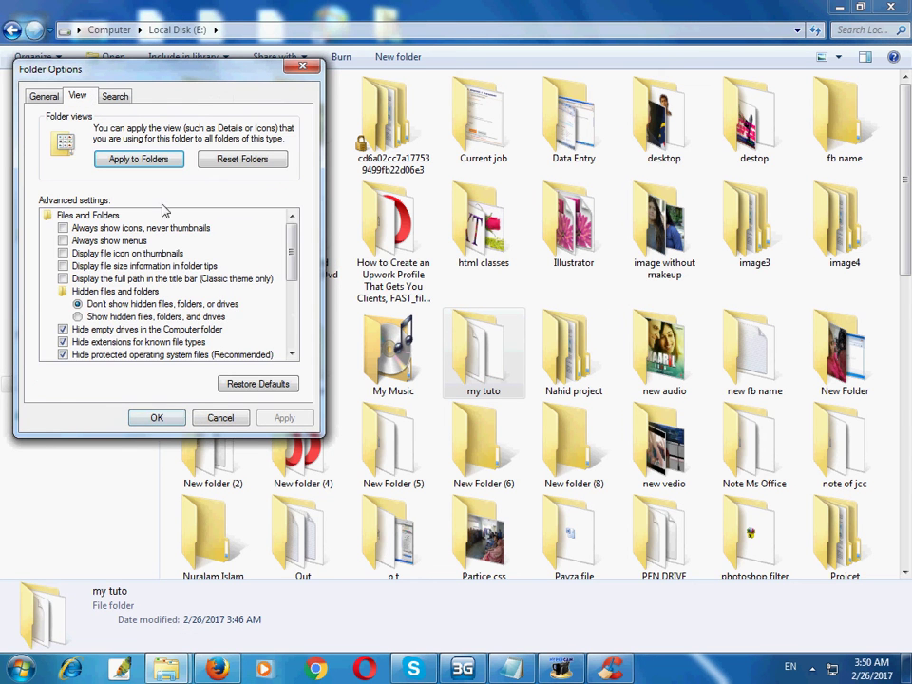
{"action": "left_click", "coordinate": [122, 317]}
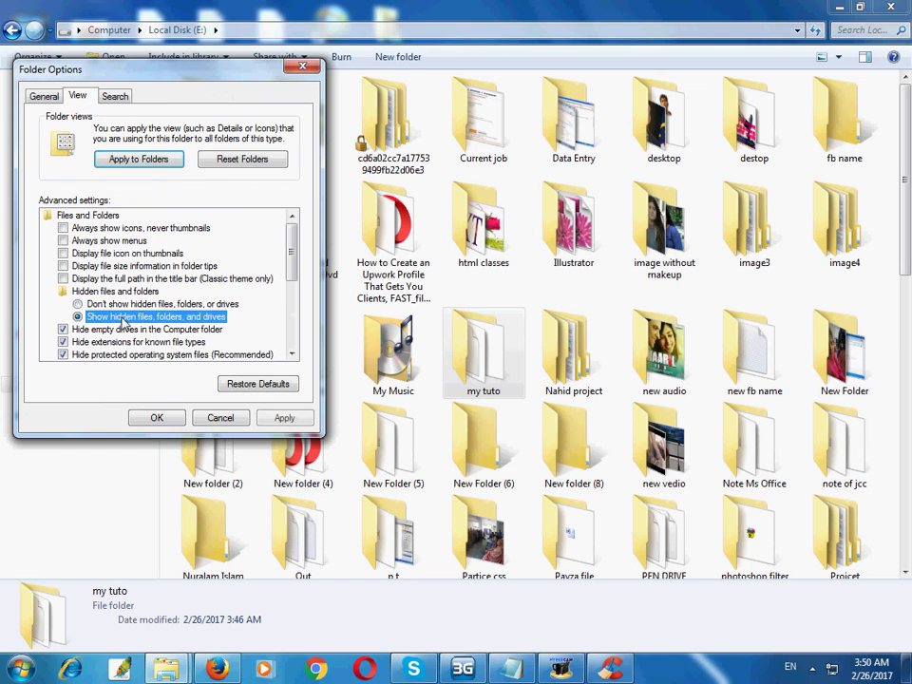
{"action": "left_click", "coordinate": [63, 328]}
{"action": "left_click", "coordinate": [64, 342]}
{"action": "left_click", "coordinate": [63, 355]}
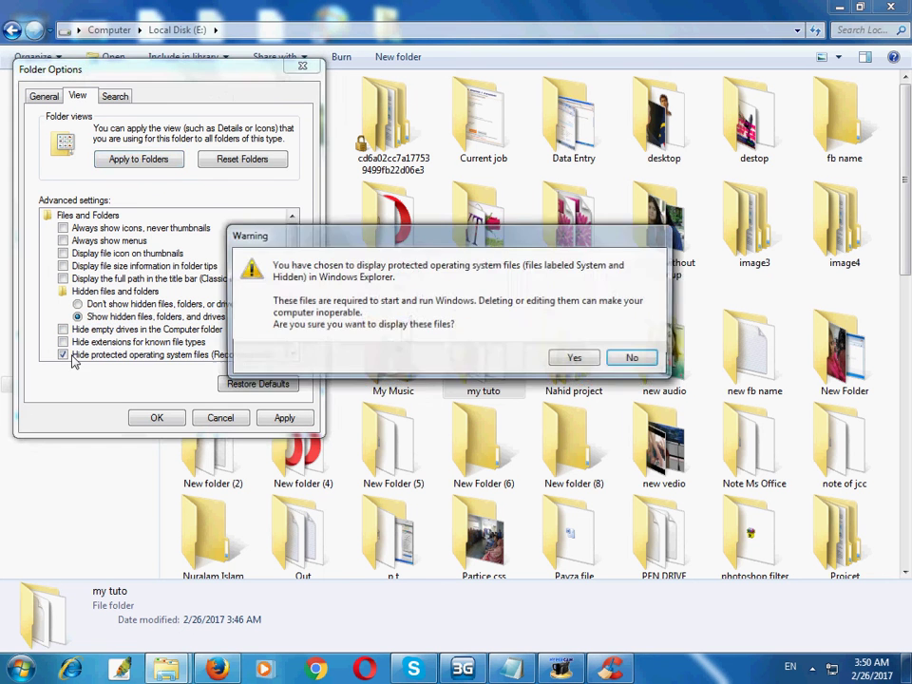
{"action": "left_click", "coordinate": [572, 356]}
{"action": "left_click", "coordinate": [284, 418]}
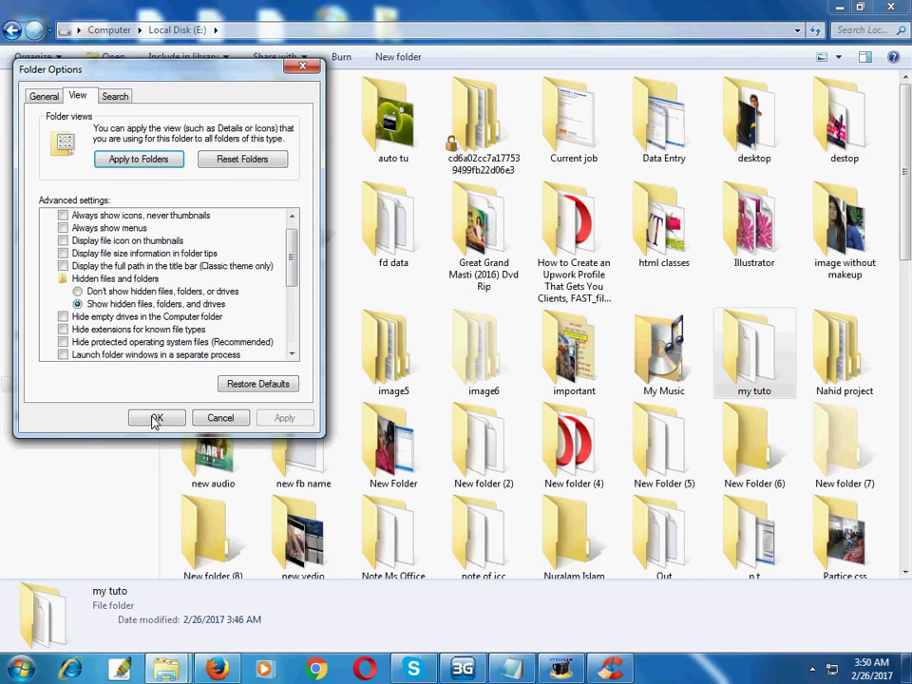
{"action": "left_click", "coordinate": [157, 418]}
Unhide the image6 folder and set it to read-only, applying the changes to its subfolders and files as well.
{"action": "left_click", "coordinate": [495, 359]}
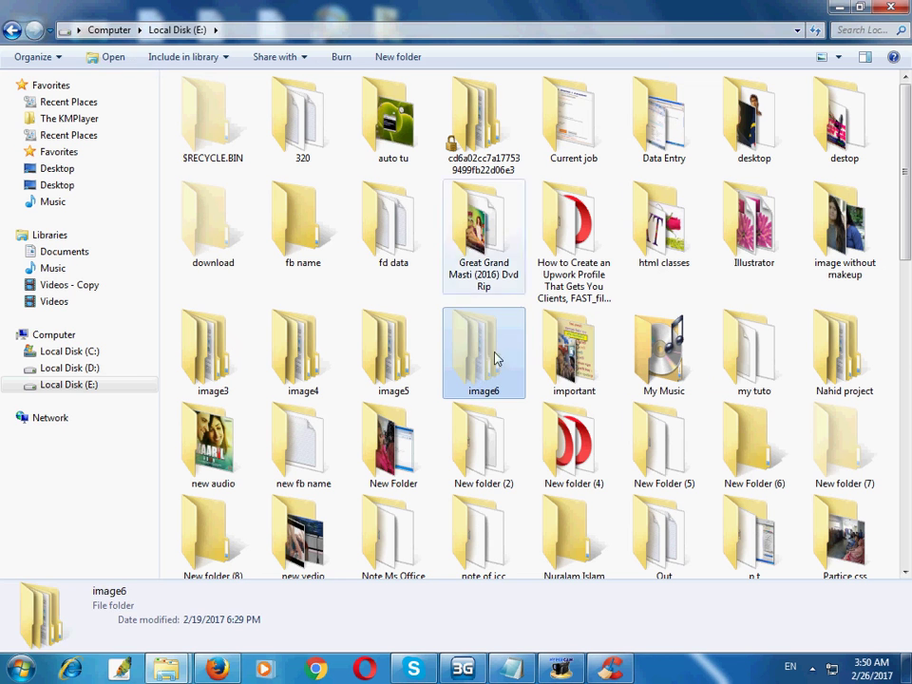
{"action": "left_click", "coordinate": [527, 415]}
{"action": "left_click", "coordinate": [494, 378]}
{"action": "right_click", "coordinate": [492, 373]}
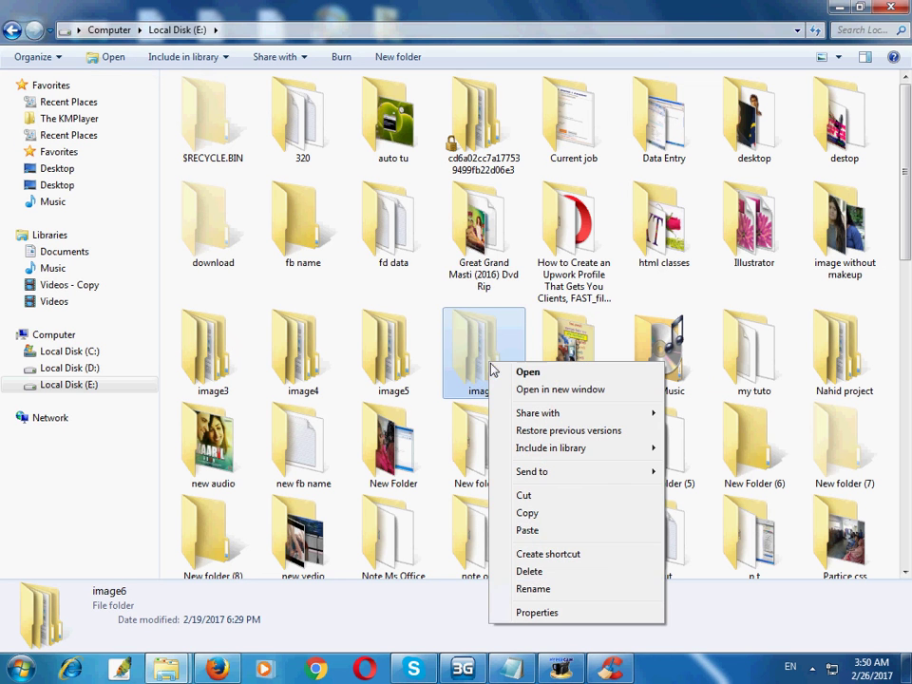
{"action": "left_click", "coordinate": [556, 609]}
{"action": "left_click_drag", "start_coordinate": [570, 274], "coordinate": [532, 173]}
{"action": "left_click", "coordinate": [538, 430]}
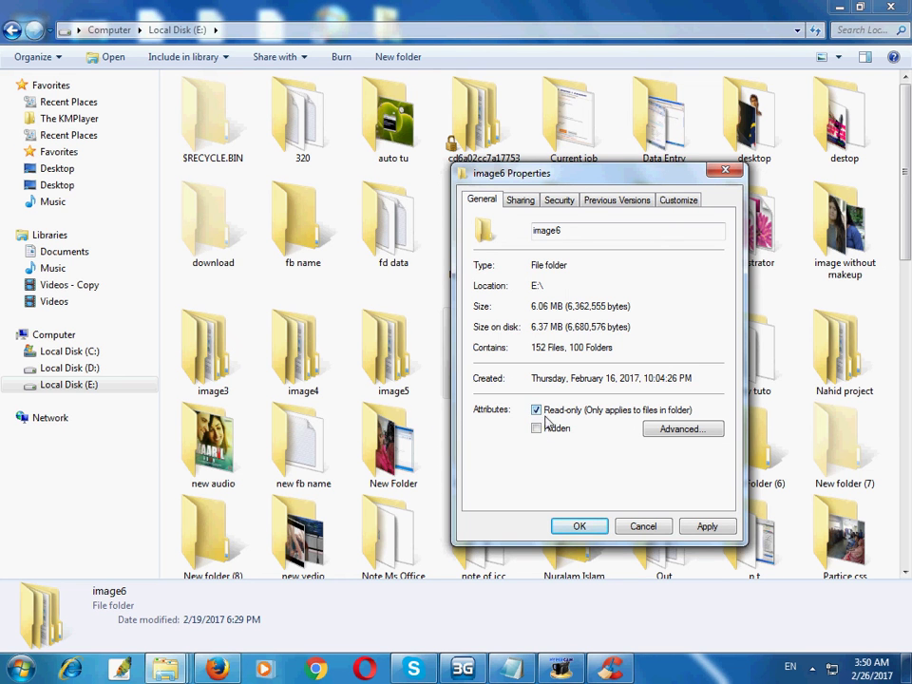
{"action": "left_click", "coordinate": [708, 528]}
{"action": "left_click", "coordinate": [676, 372]}
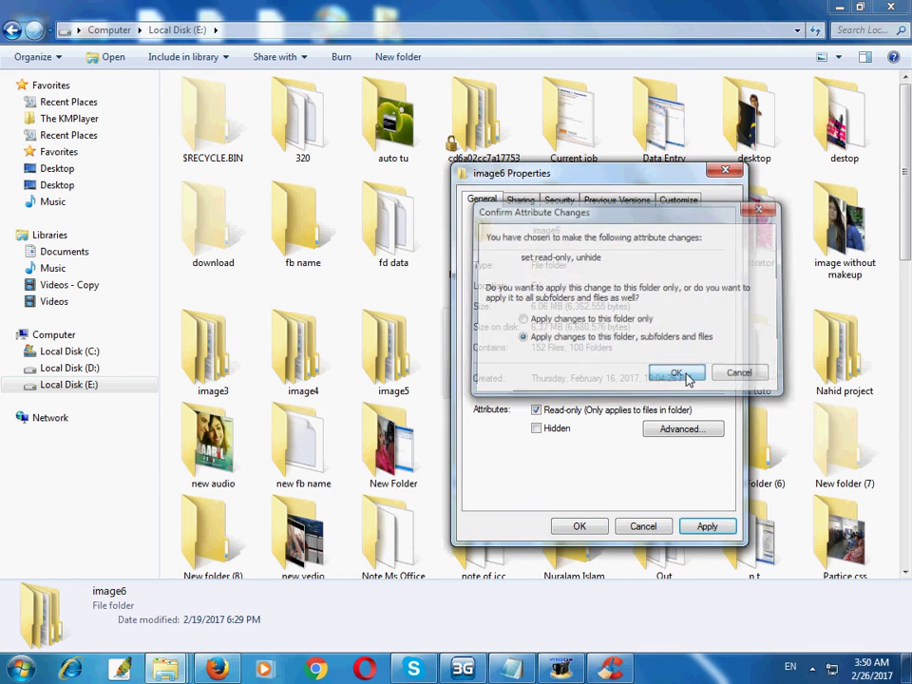
{"action": "left_click", "coordinate": [593, 533]}
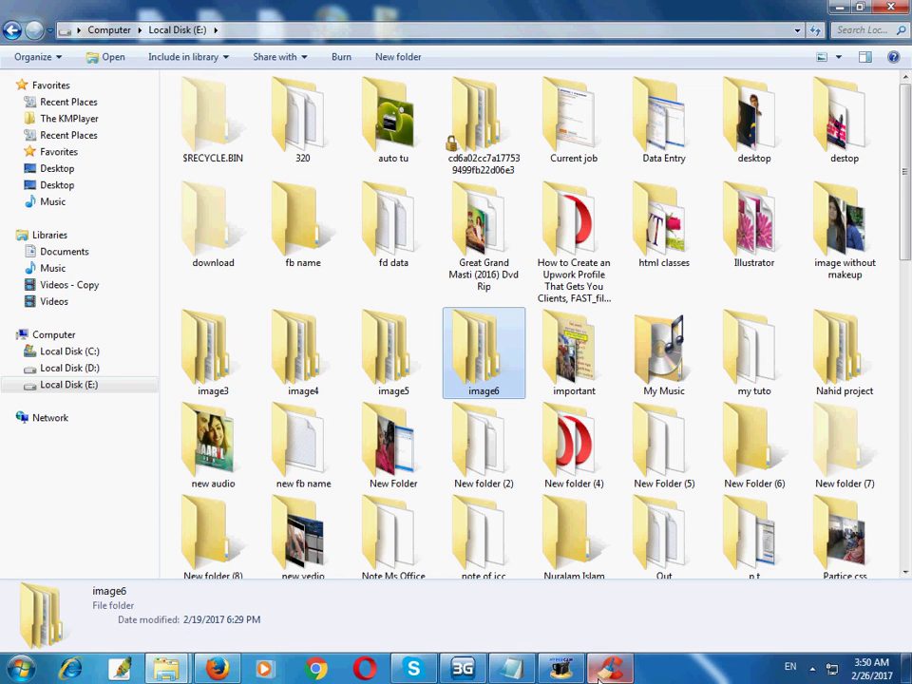
{"action": "mouse_move", "coordinate": [571, 677]}
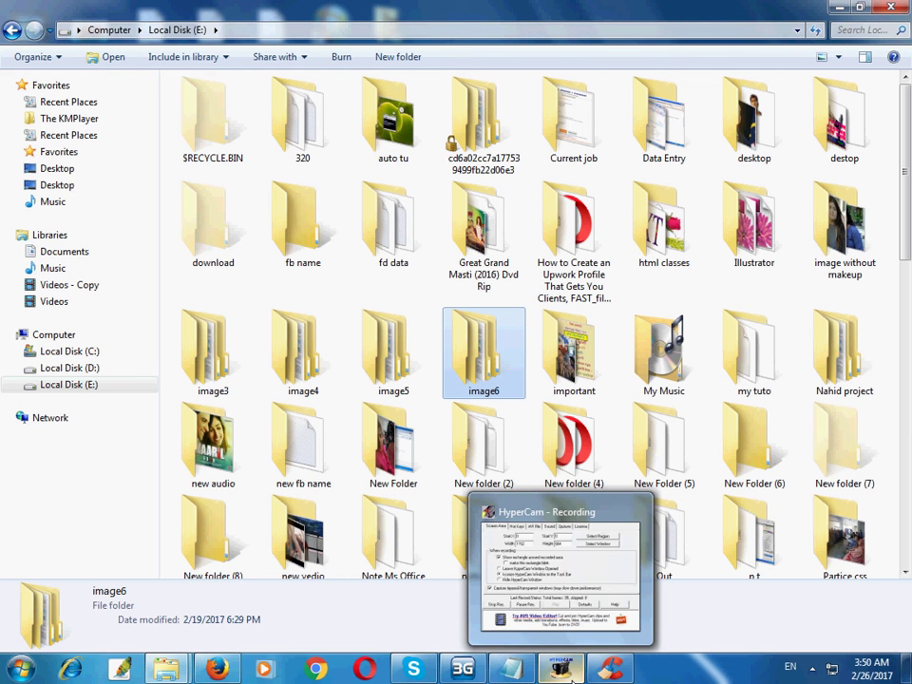